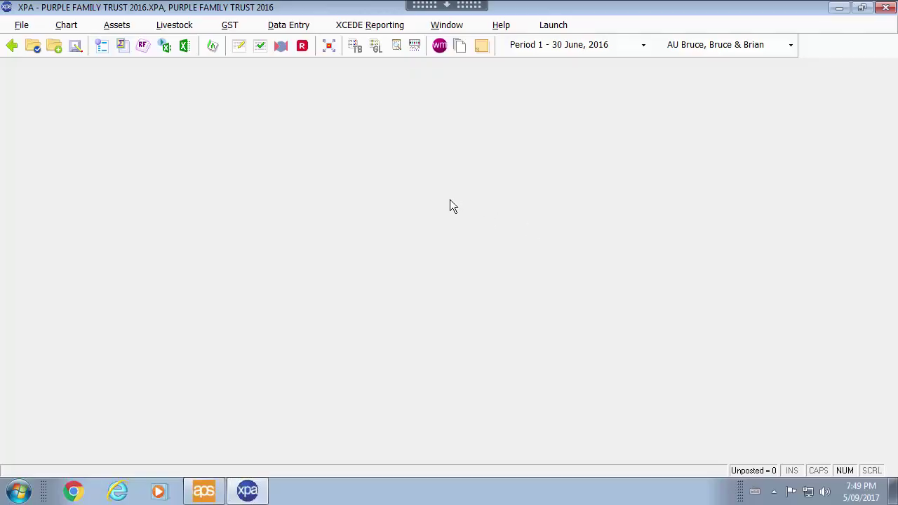
# - Open the journal entries for data entry period 1
pyautogui.click(299, 28)
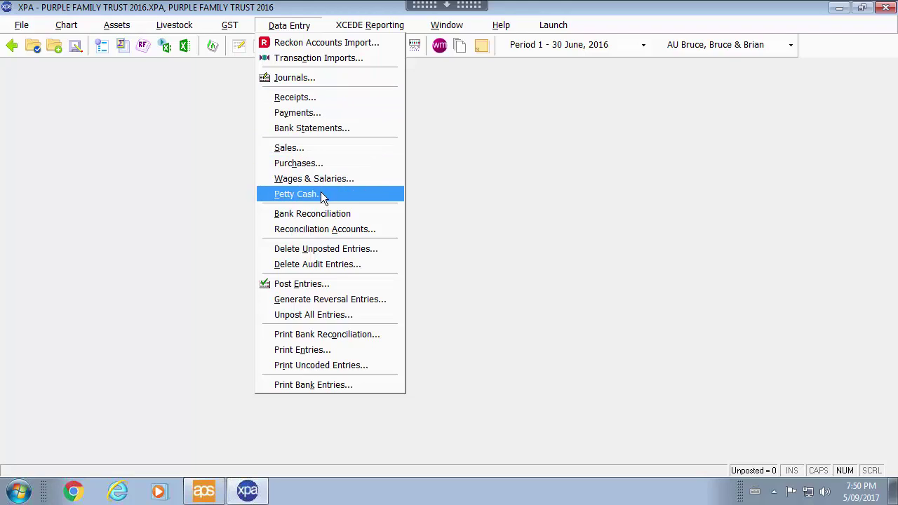
pyautogui.click(322, 82)
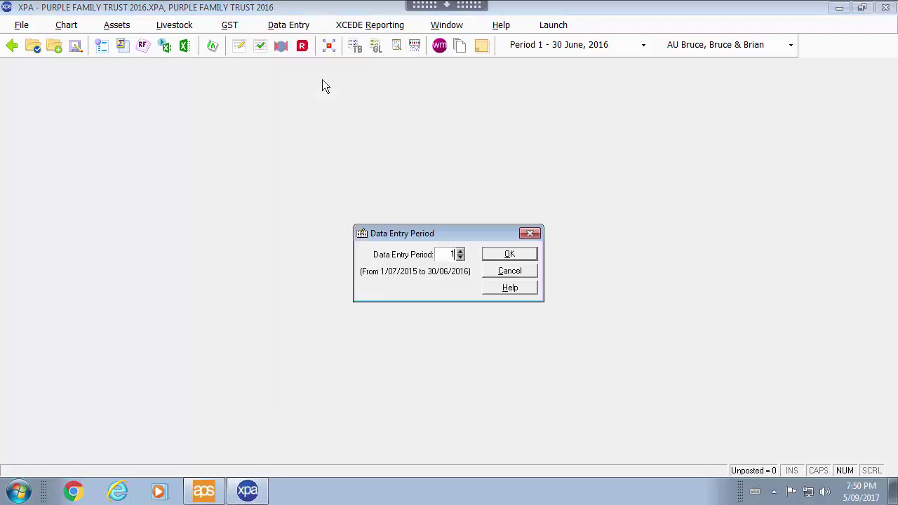
pyautogui.click(503, 254)
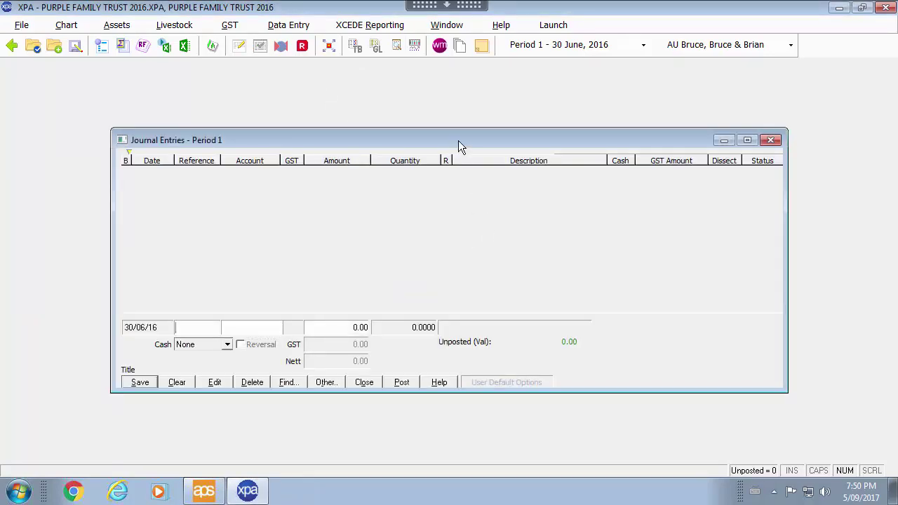
pyautogui.moveTo(458, 141); pyautogui.dragTo(437, 102)
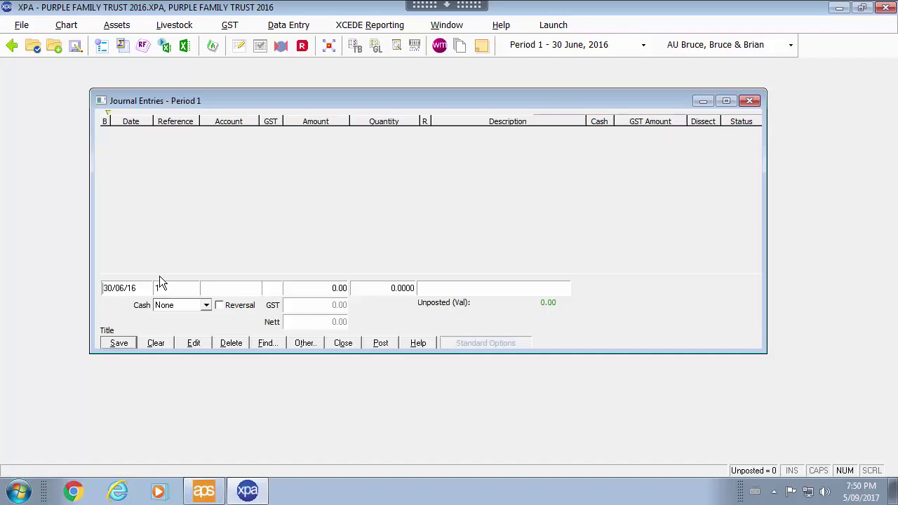
pyautogui.press('Tab')
# - Open the journal data entry options and set the date to skip input
pyautogui.click(315, 343)
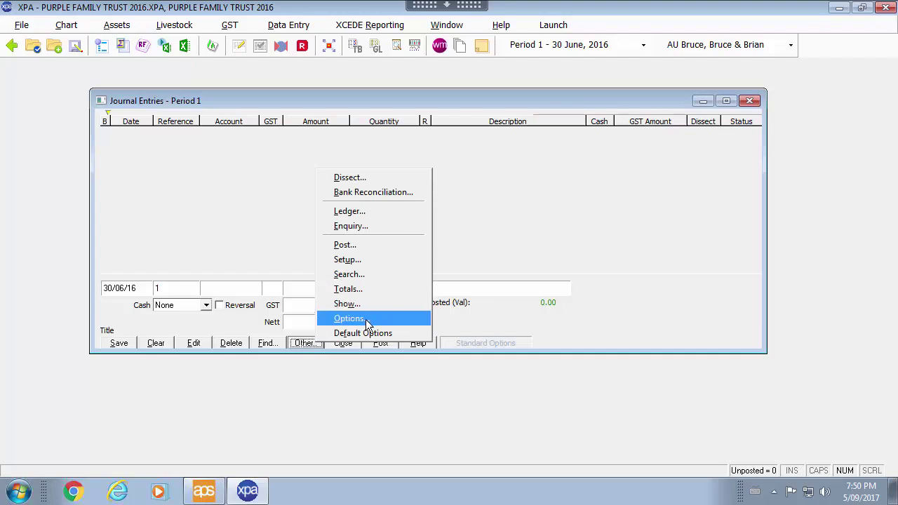
pyautogui.click(366, 319)
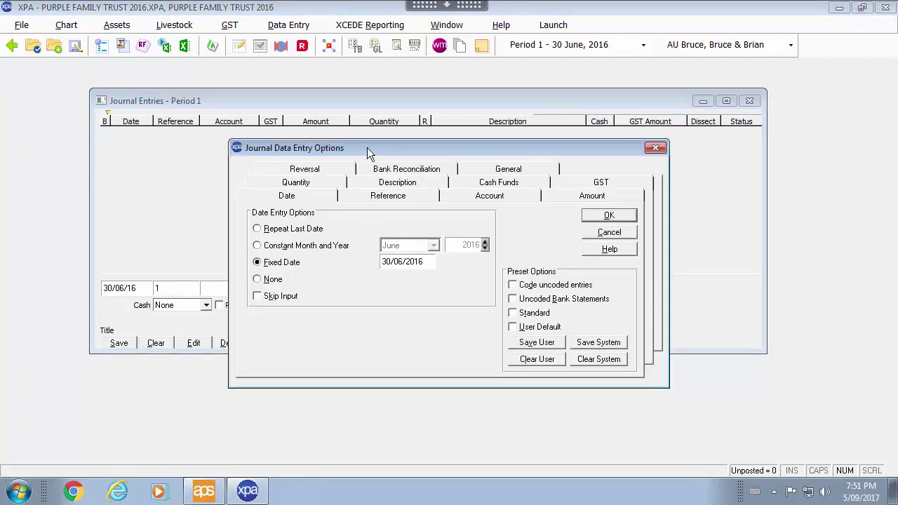
pyautogui.moveTo(370, 154); pyautogui.dragTo(351, 149)
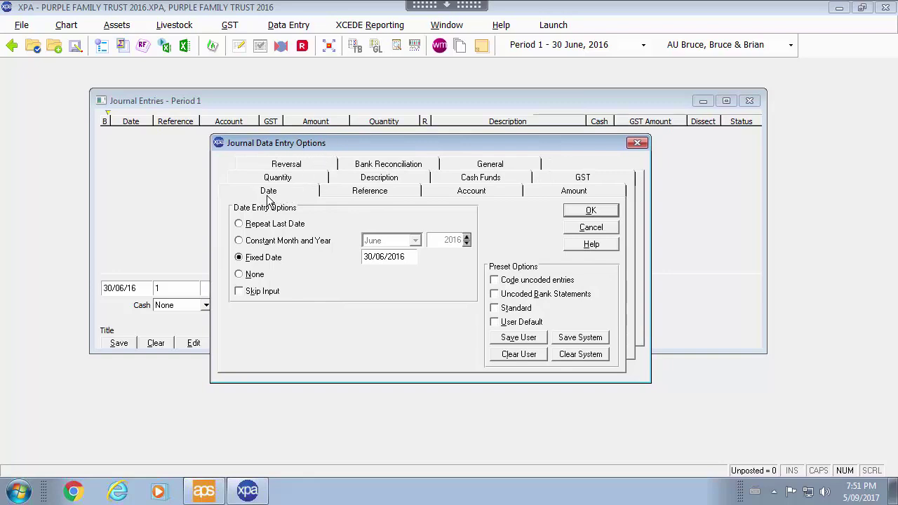
pyautogui.click(250, 294)
# - Enter TD001 as the constant reference number and set the reference entry option to Increment Last Reference Number
pyautogui.click(373, 197)
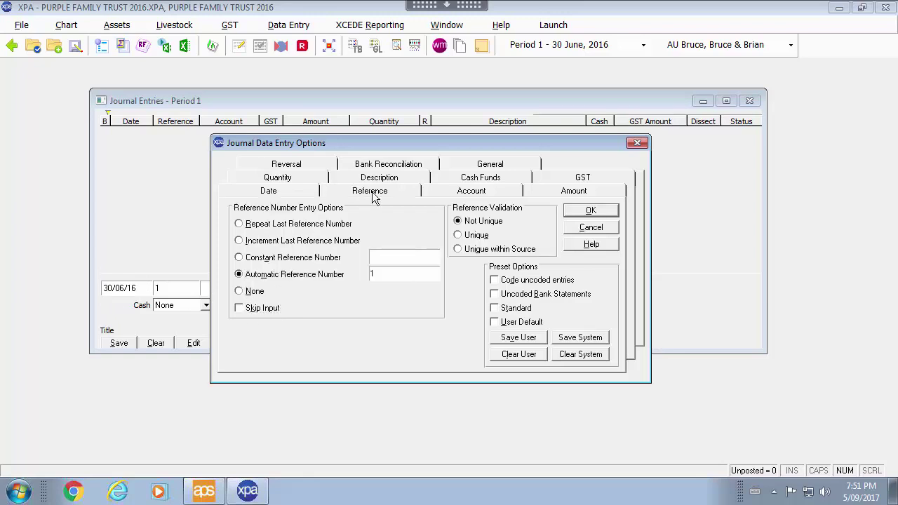
pyautogui.click(251, 257)
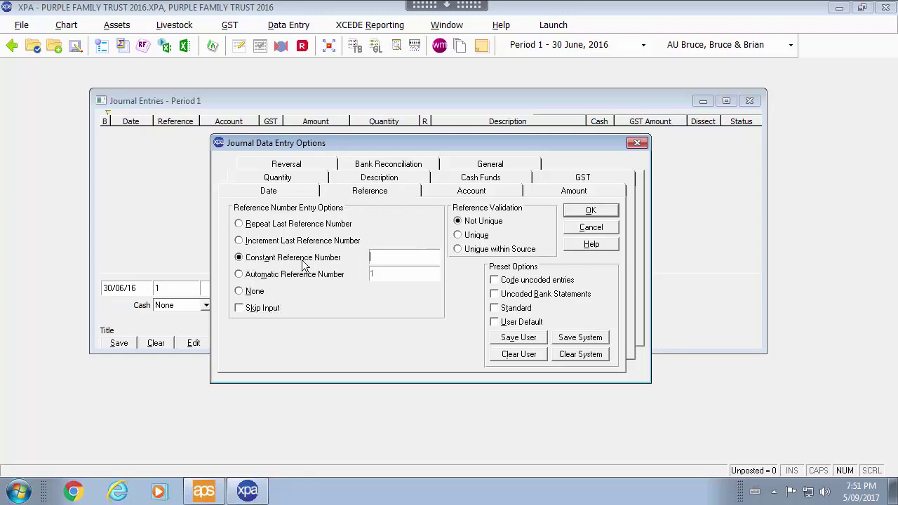
pyautogui.click(369, 257)
pyautogui.write('TD001')
pyautogui.click(321, 224)
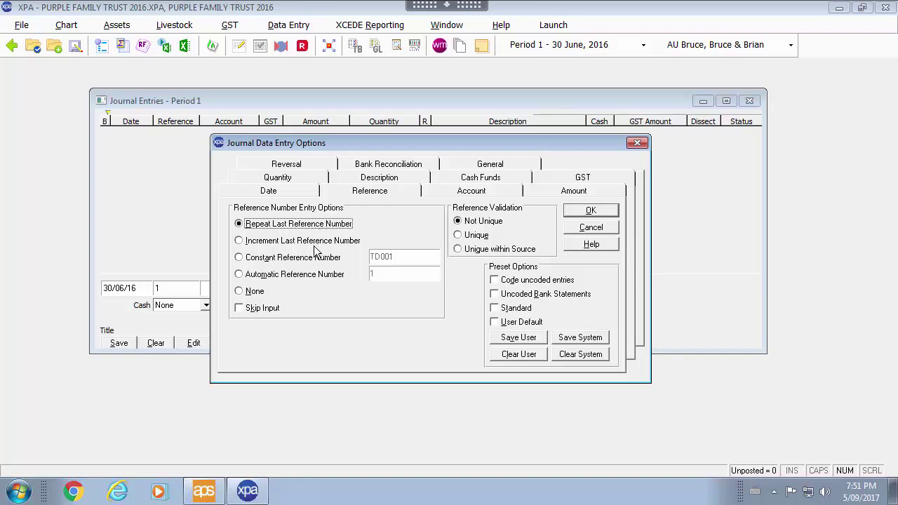
pyautogui.click(322, 242)
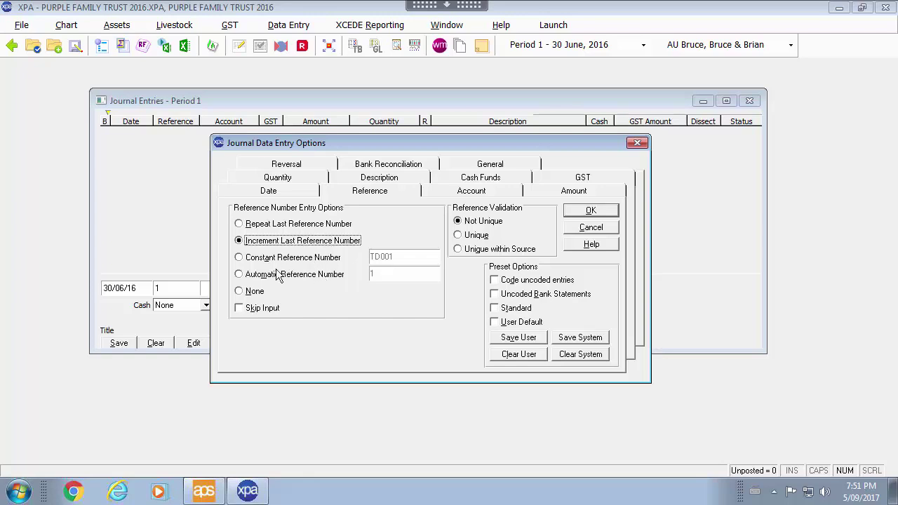
pyautogui.click(260, 312)
pyautogui.click(260, 313)
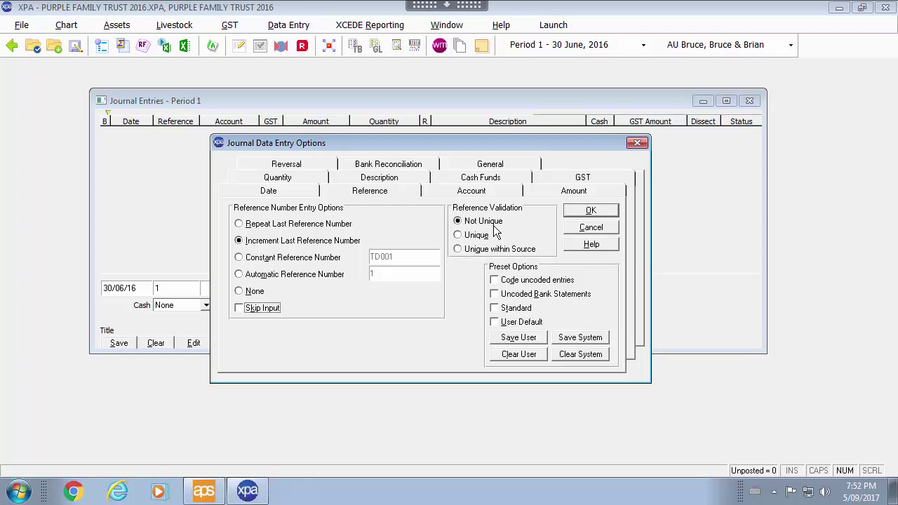
# - Review the account and amount entry options, and set the quantity to skip input
pyautogui.click(493, 192)
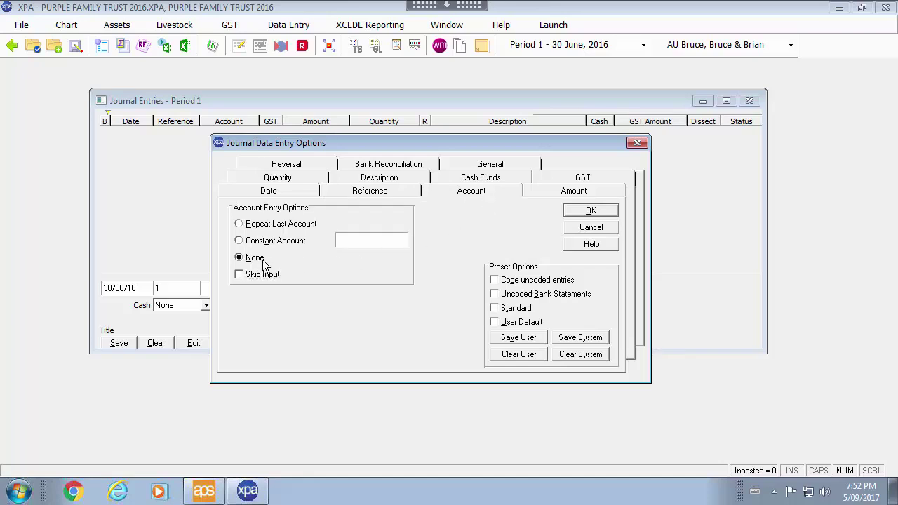
pyautogui.click(569, 194)
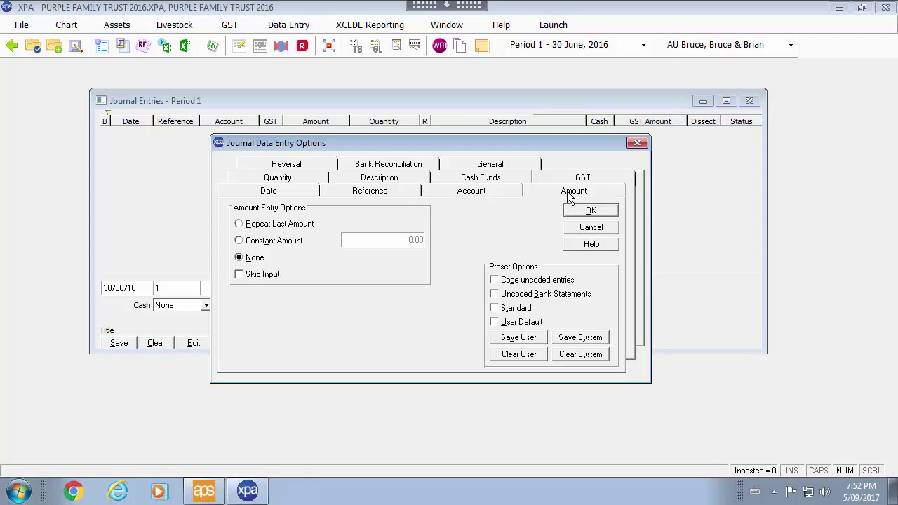
pyautogui.click(305, 178)
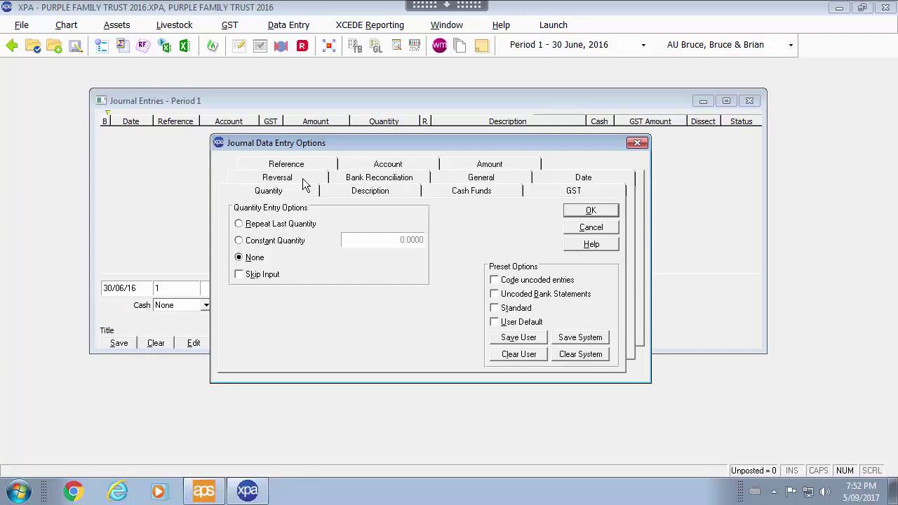
pyautogui.click(247, 276)
# - Set the constant description to "Trial balance take-on" and skip input for both the description and cash funds
pyautogui.click(373, 194)
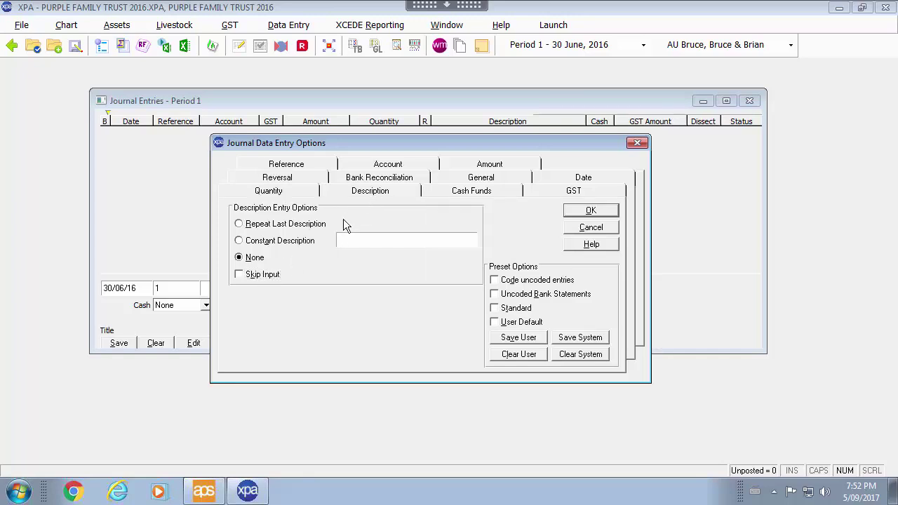
pyautogui.click(302, 241)
pyautogui.write('Trial balance take-on')
pyautogui.click(262, 276)
pyautogui.click(456, 193)
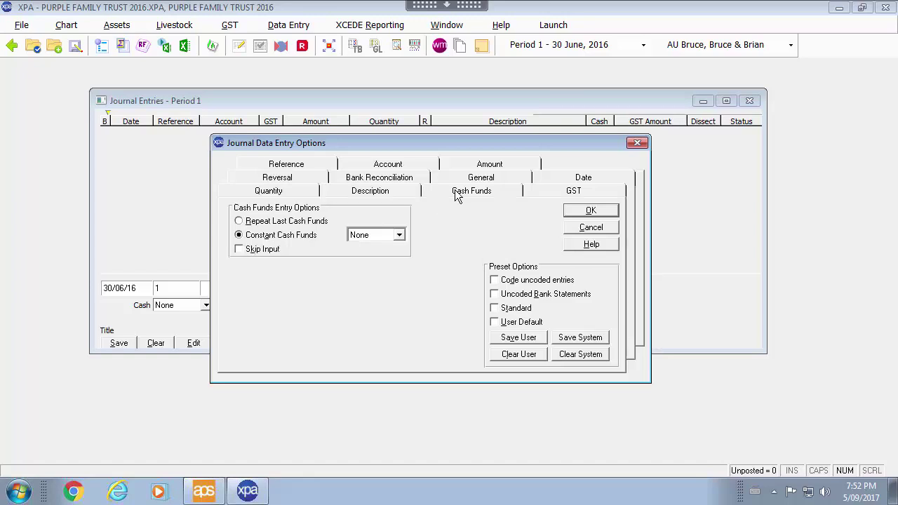
pyautogui.click(264, 251)
# - Set the GST entry options to No Rate Code and skip the rate code, nett amount and GST amount inputs
pyautogui.click(552, 190)
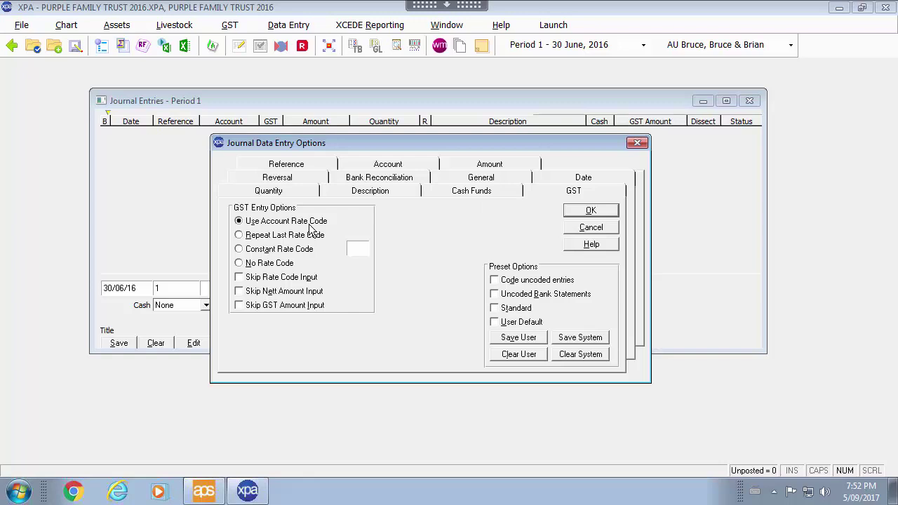
pyautogui.click(269, 264)
pyautogui.click(267, 281)
pyautogui.click(270, 292)
pyautogui.click(272, 307)
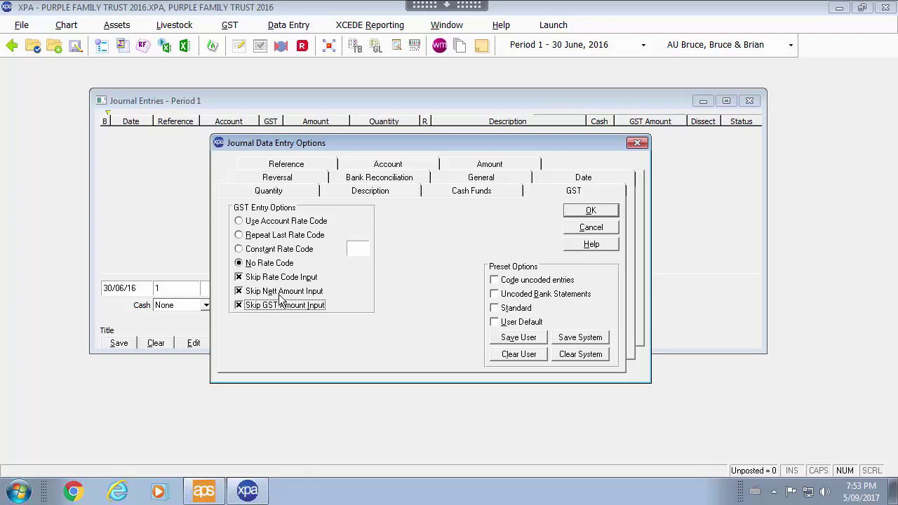
# - Set the auto reversal to skip input and review the bank reconciliation entry options
pyautogui.click(307, 181)
pyautogui.click(264, 254)
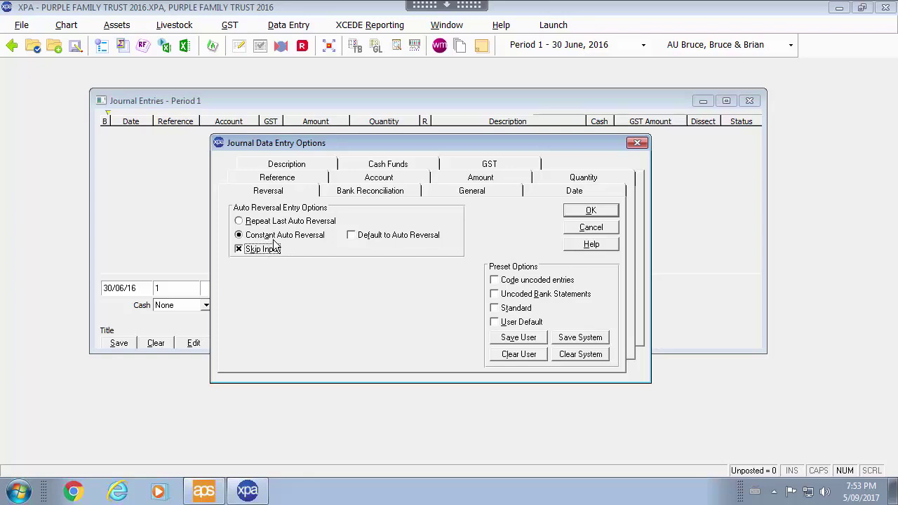
pyautogui.click(384, 195)
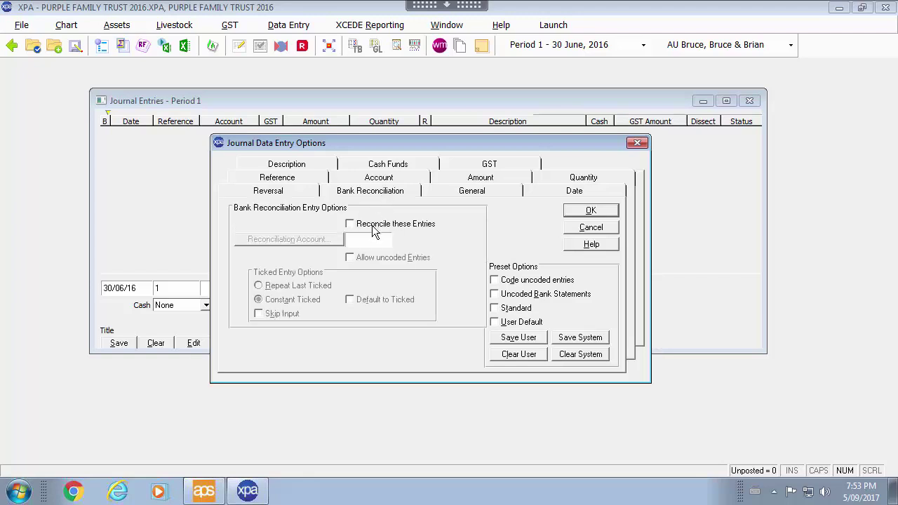
pyautogui.click(469, 195)
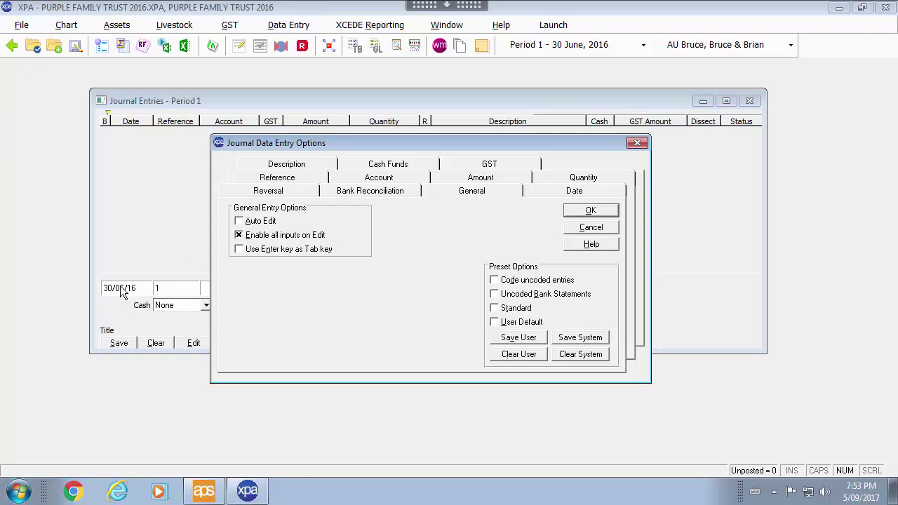
pyautogui.click(281, 253)
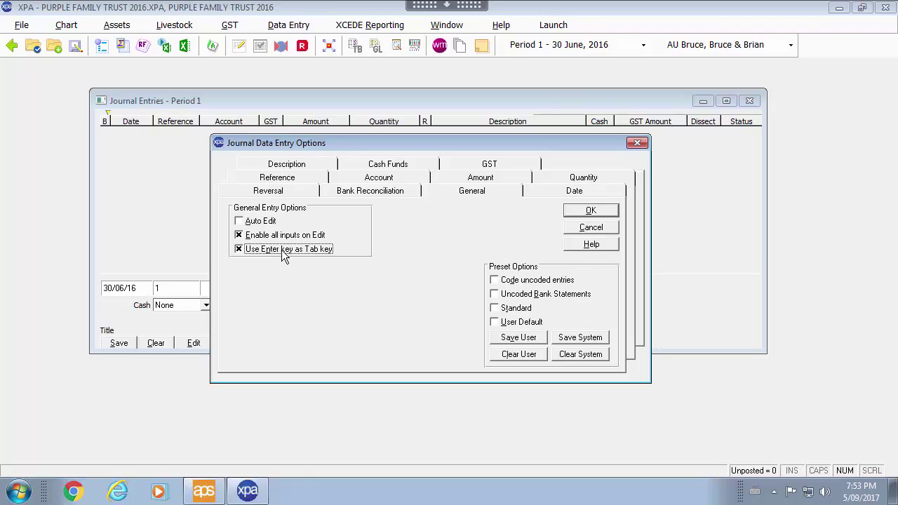
pyautogui.click(284, 253)
# - Save the current journal data entry options as the user defaults
pyautogui.click(535, 340)
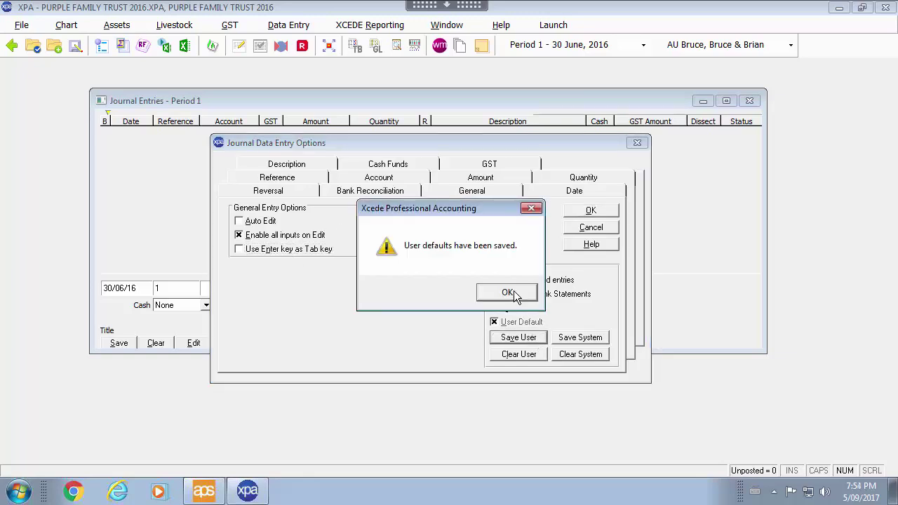
pyautogui.click(508, 293)
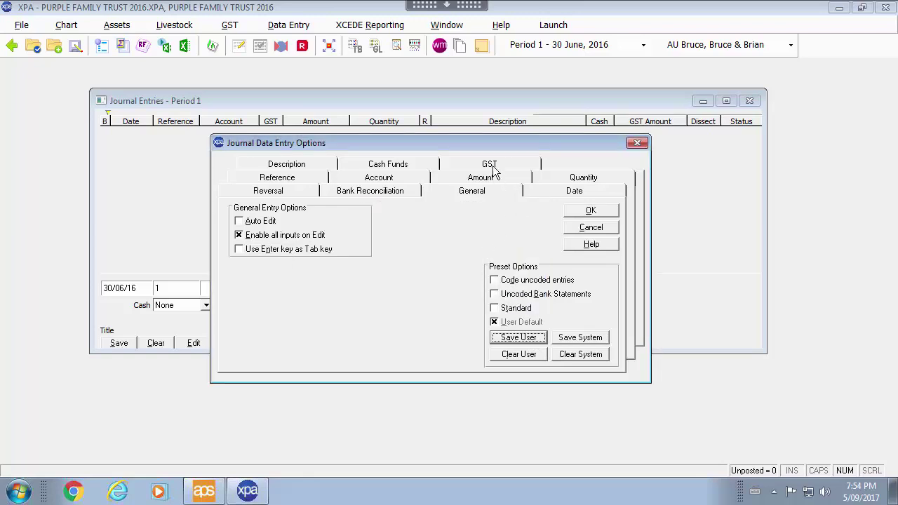
# - Review the saved GST entry options, apply the Standard preset and accept the journal data entry options
pyautogui.click(490, 165)
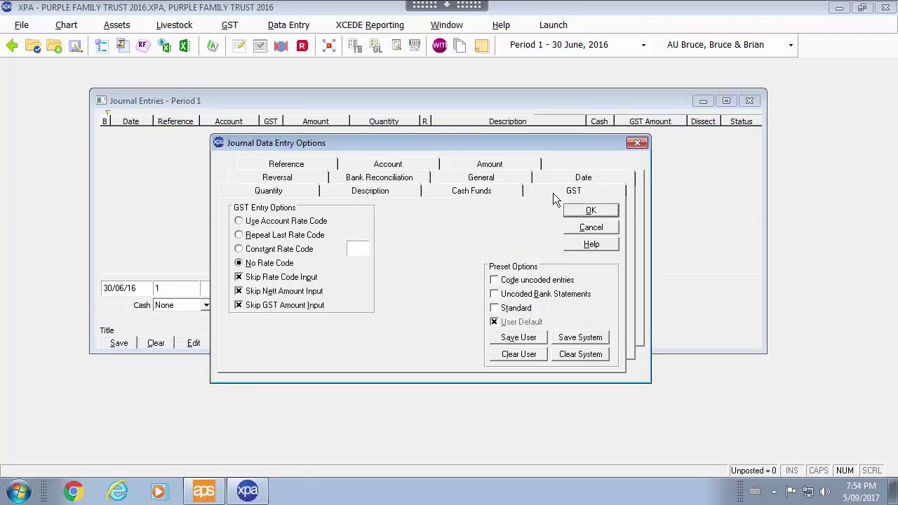
pyautogui.click(517, 309)
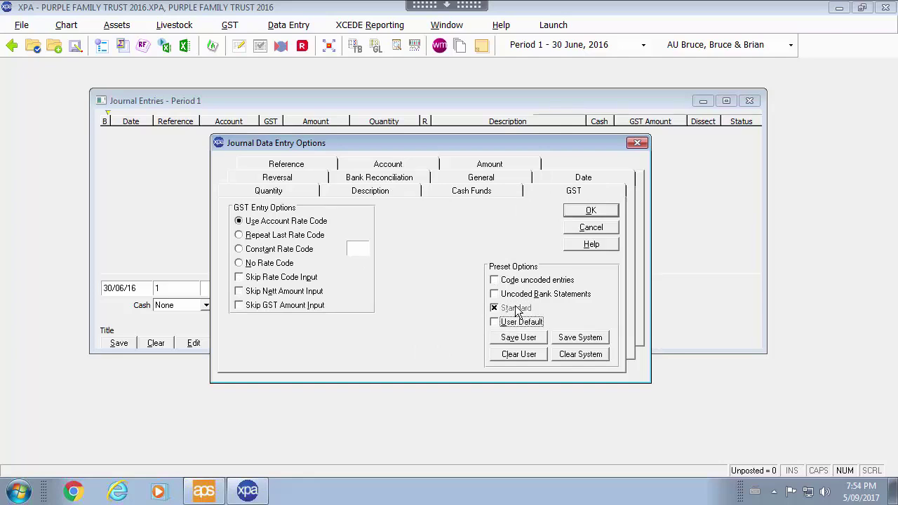
pyautogui.click(603, 210)
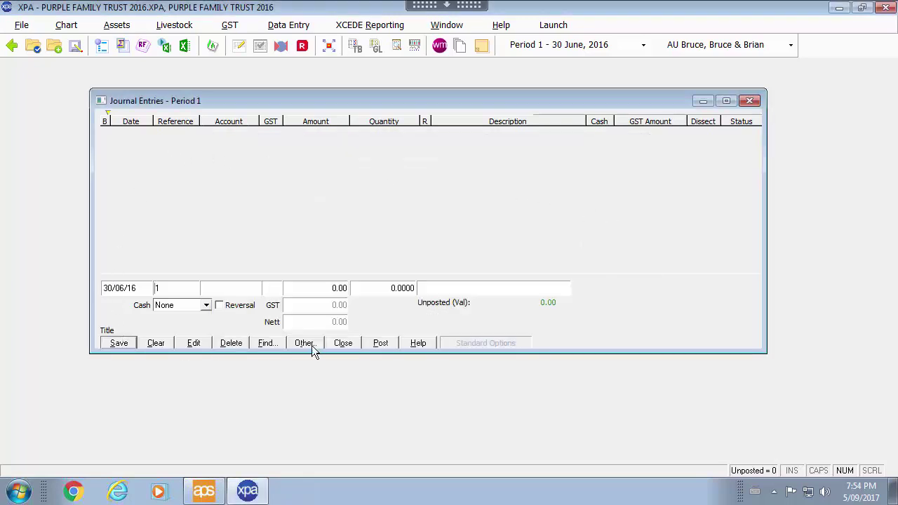
# - Switch the journal entries from the Standard options to the User Default options
pyautogui.click(508, 344)
pyautogui.click(508, 344)
pyautogui.click(506, 344)
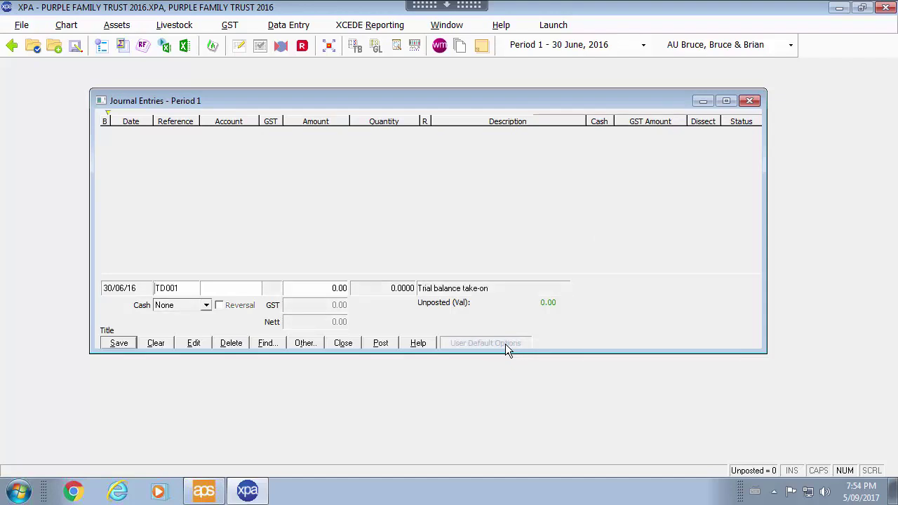
# - Review the data entry options of the Account column and leave them without making changes
pyautogui.click(219, 122)
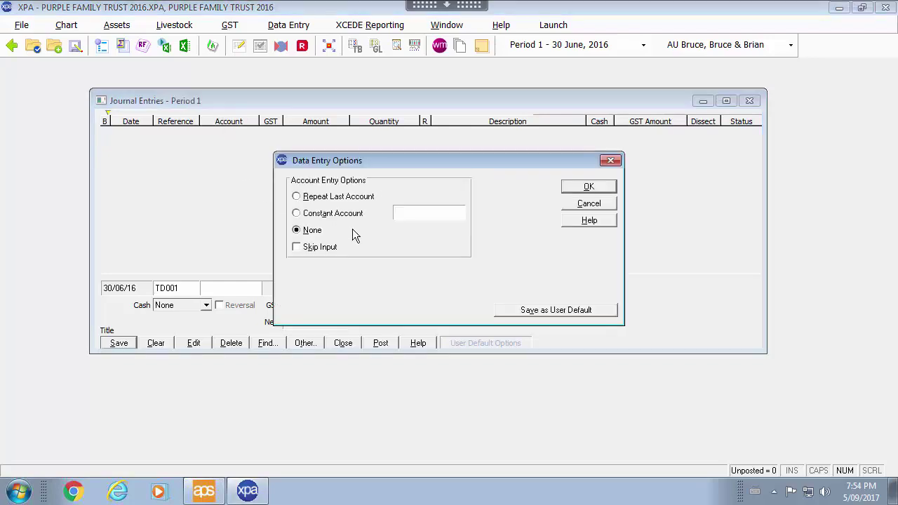
pyautogui.click(586, 203)
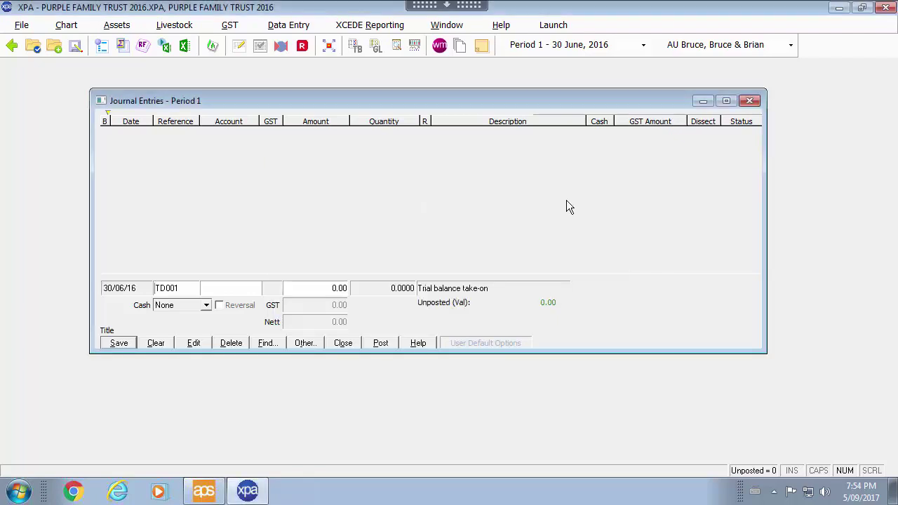
pyautogui.click(314, 343)
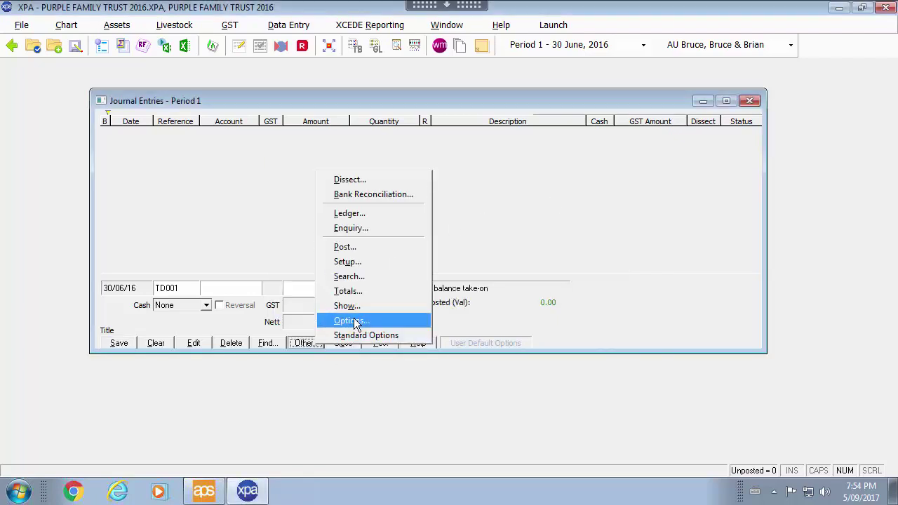
pyautogui.click(272, 196)
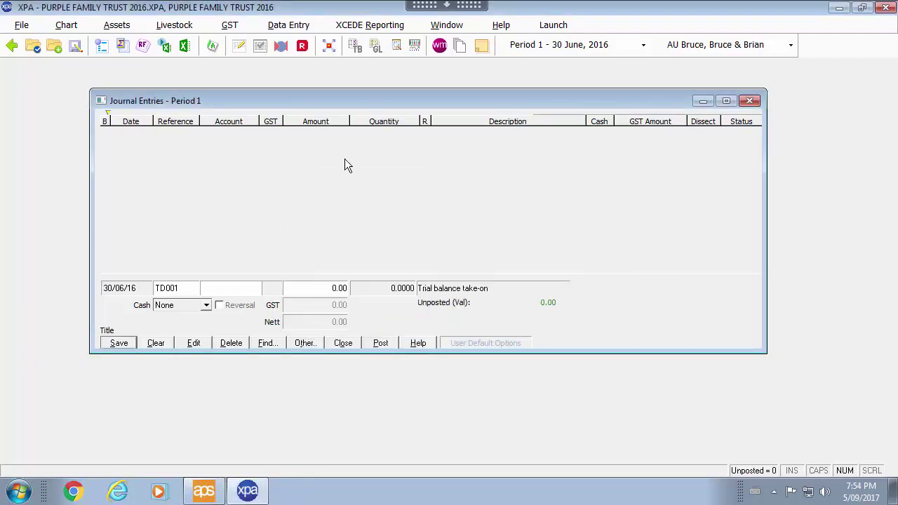
# - Review the data entry options of the Quantity column and accept them
pyautogui.doubleClick(398, 121)
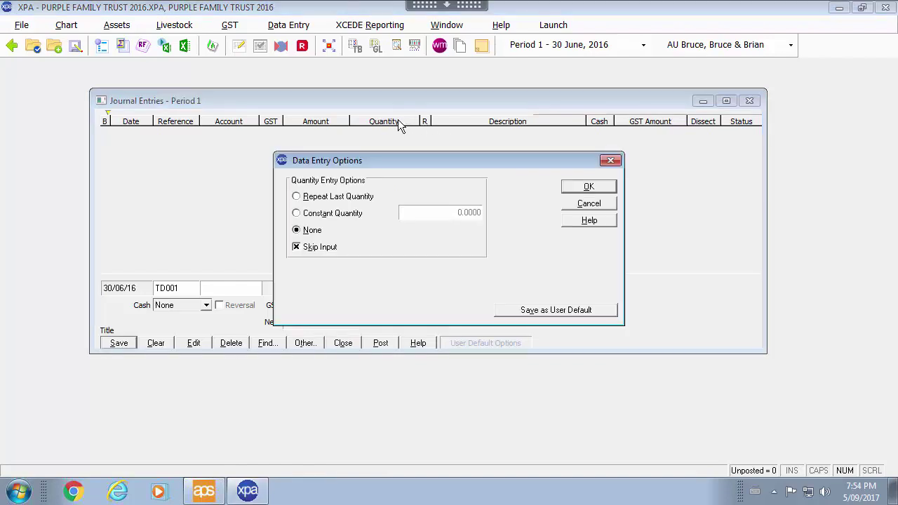
pyautogui.click(325, 256)
pyautogui.click(590, 186)
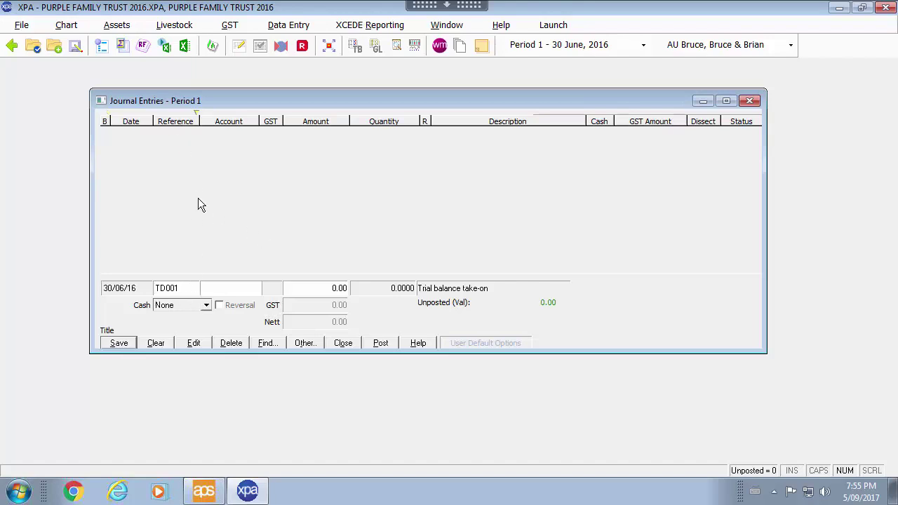
# - Set the journal's Reference column to skip input during data entry and accept the options
pyautogui.click(171, 121)
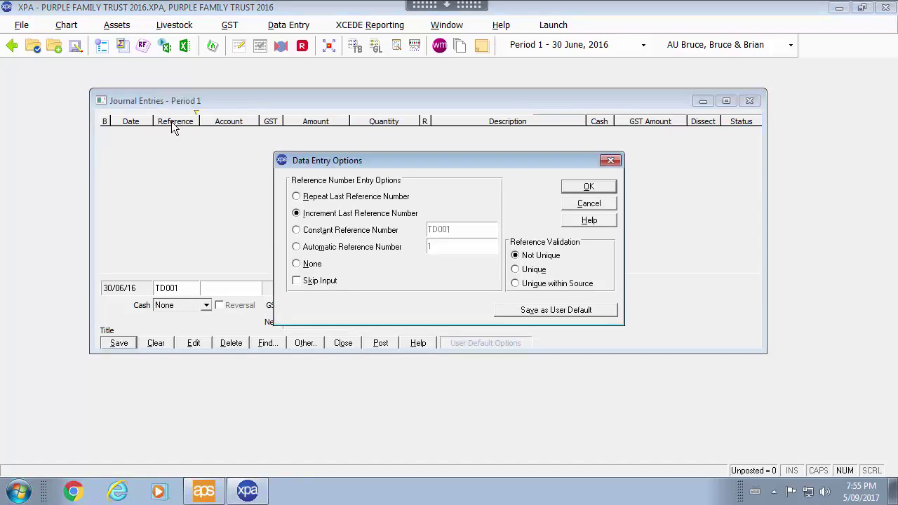
pyautogui.click(331, 280)
pyautogui.click(589, 186)
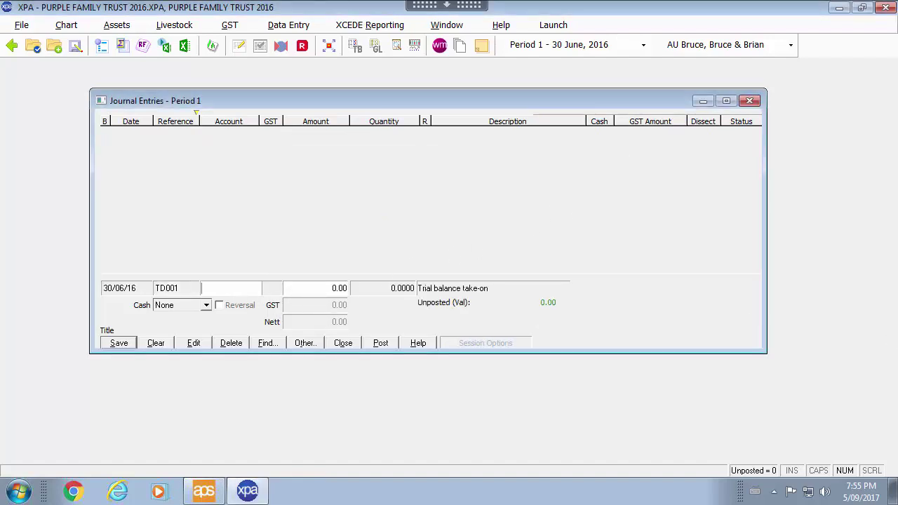
# - Record a journal entry for account 230/ with an amount of -1,524.25
pyautogui.write('230/')
pyautogui.click(332, 287)
pyautogui.write('-1,524.25')
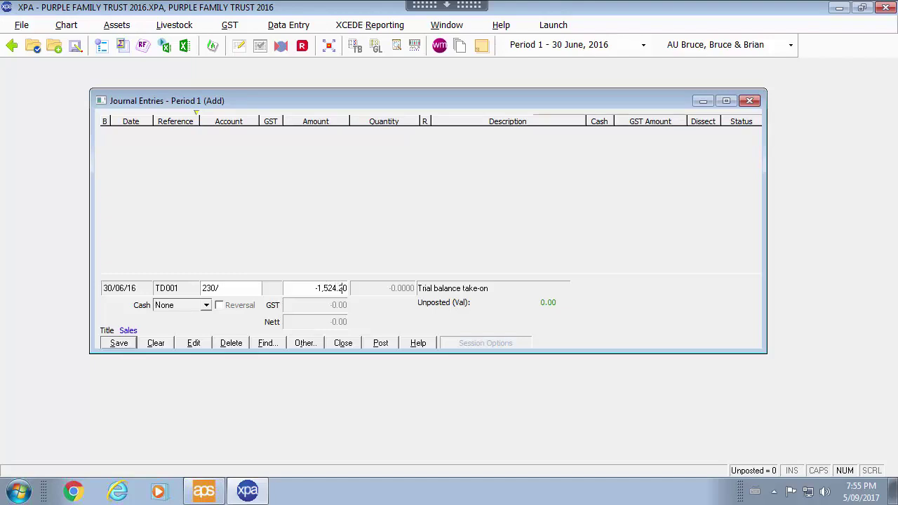
pyautogui.press('Tab')
pyautogui.press('Return')
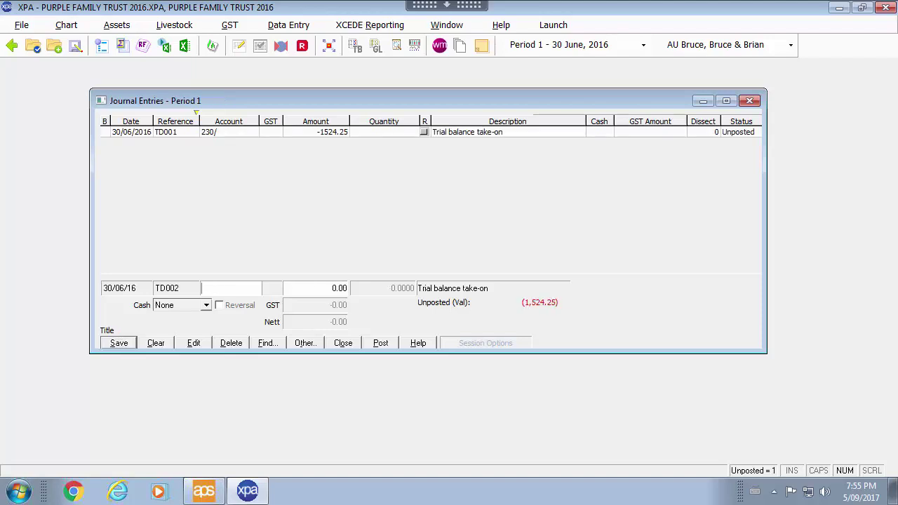
# - Record a journal entry of -80540 for account 194/, agreeing to add the Professional fees account to the ledger
pyautogui.write('194/')
pyautogui.press('Return')
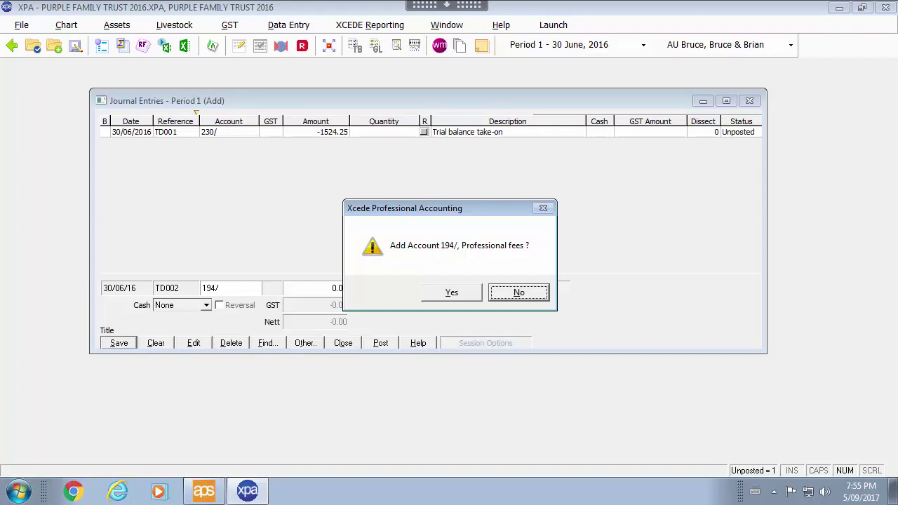
pyautogui.press('Left')
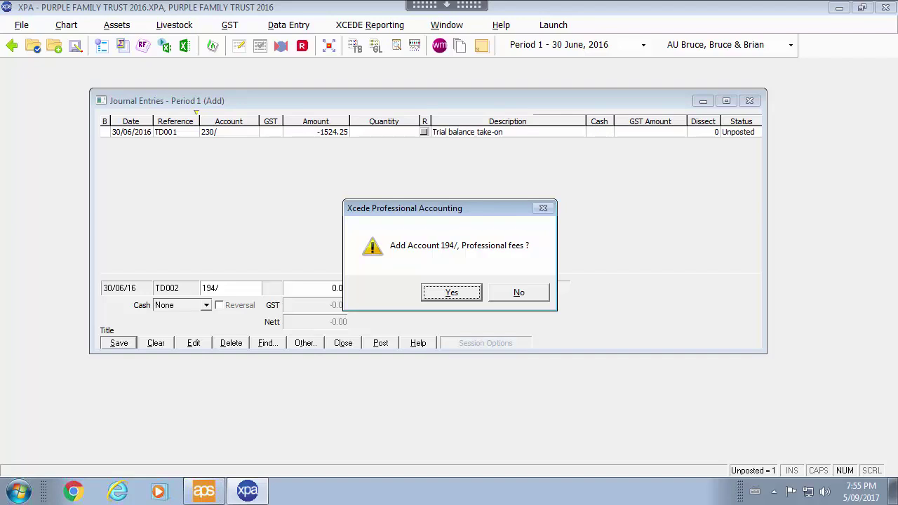
pyautogui.press('Return')
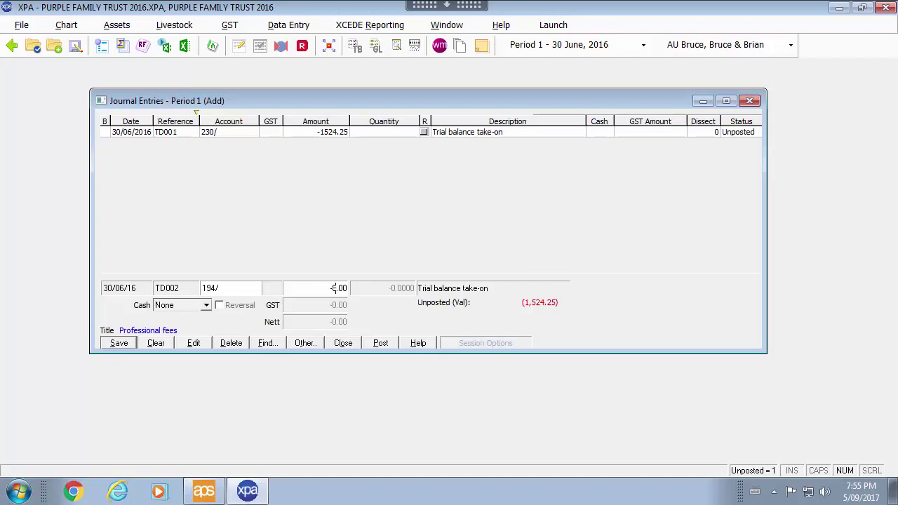
pyautogui.write('80540')
pyautogui.press('Return')
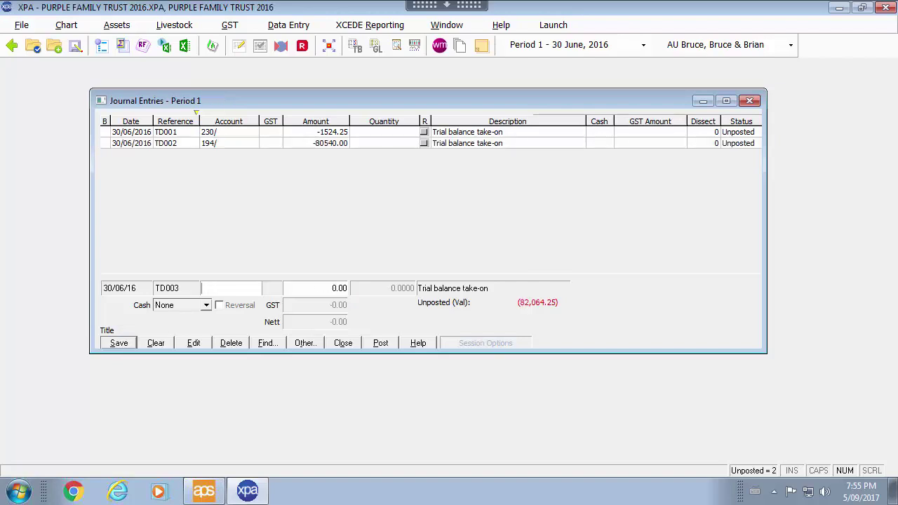
# - Record a journal entry for account 302 with an amount of 2500
pyautogui.write('302')
pyautogui.press('Tab')
pyautogui.write('2500')
pyautogui.press('Return')
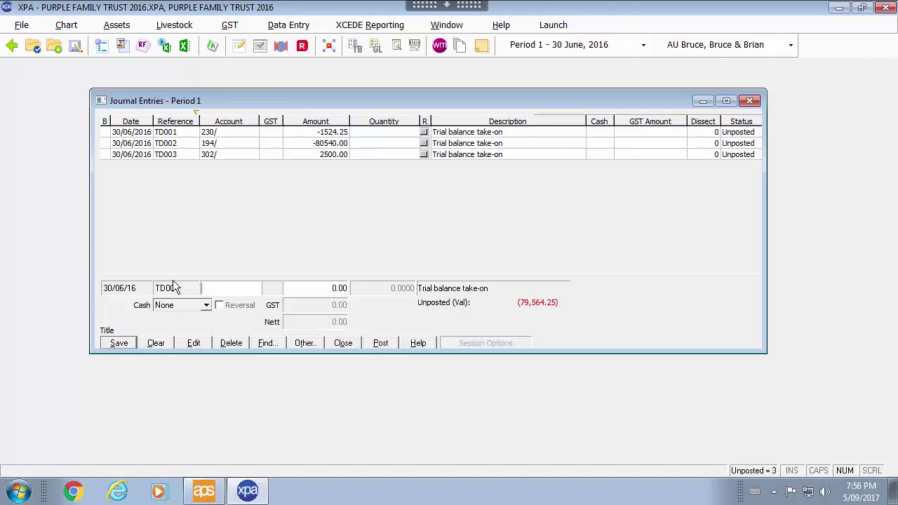
# - Try to add the missing account 303/ with the title dfadsf and discard the unsaved account details
pyautogui.write('303/')
pyautogui.press('Tab')
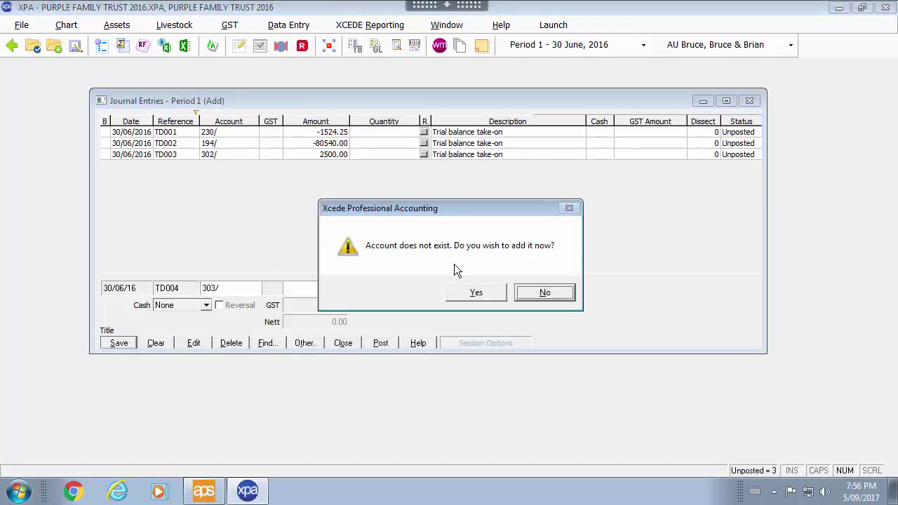
pyautogui.click(491, 292)
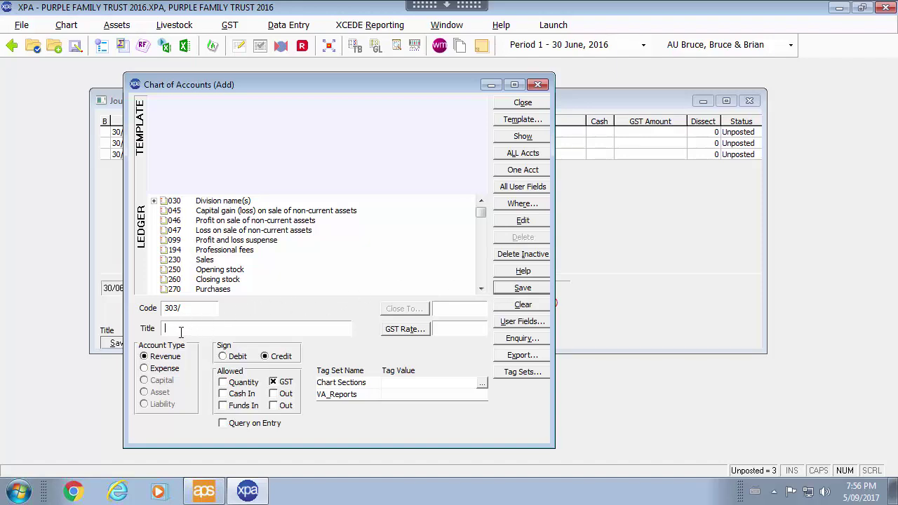
pyautogui.write('dfadsf')
pyautogui.click(523, 304)
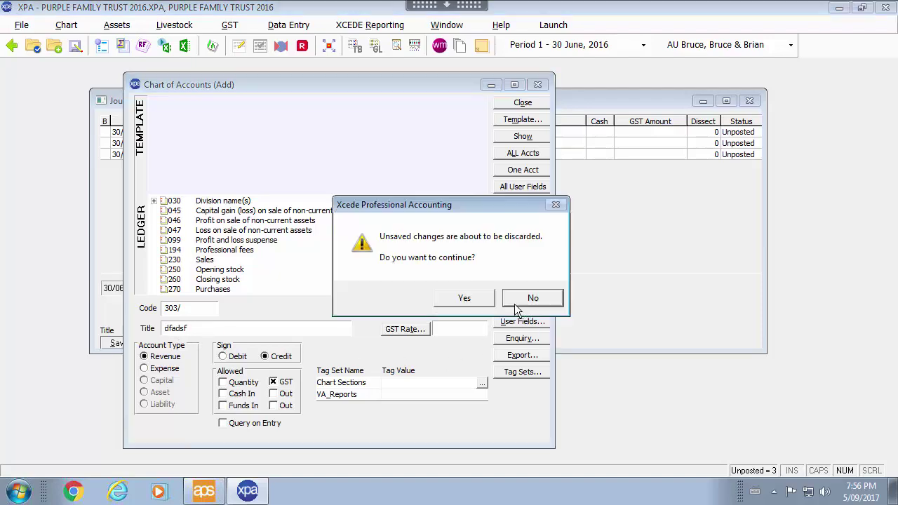
pyautogui.click(461, 295)
# - Load the TRUST AIFRS.XPA template into the chart of accounts and enter code 303/ for a new account
pyautogui.click(525, 119)
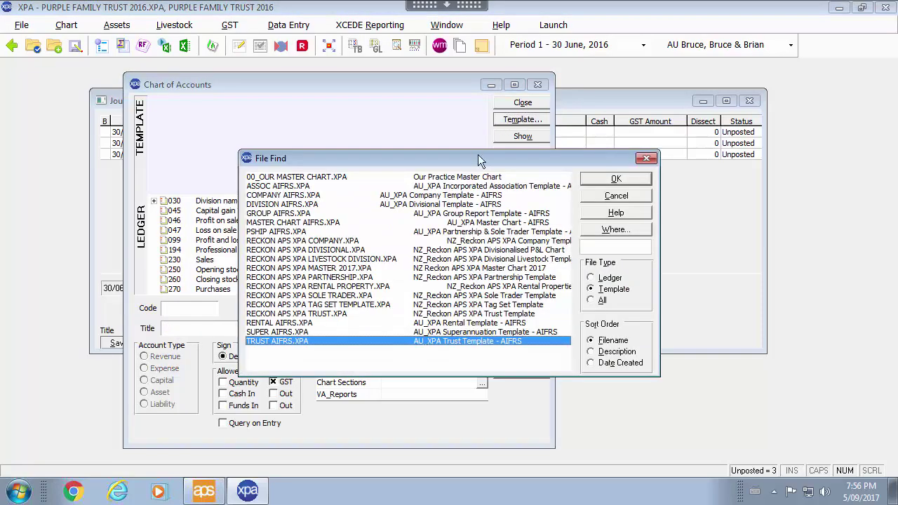
pyautogui.click(610, 180)
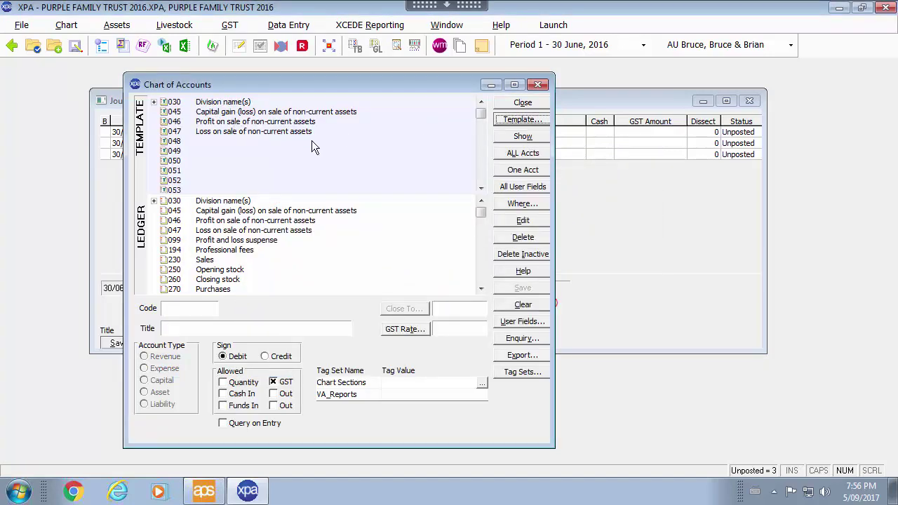
pyautogui.click(176, 312)
pyautogui.write('303/')
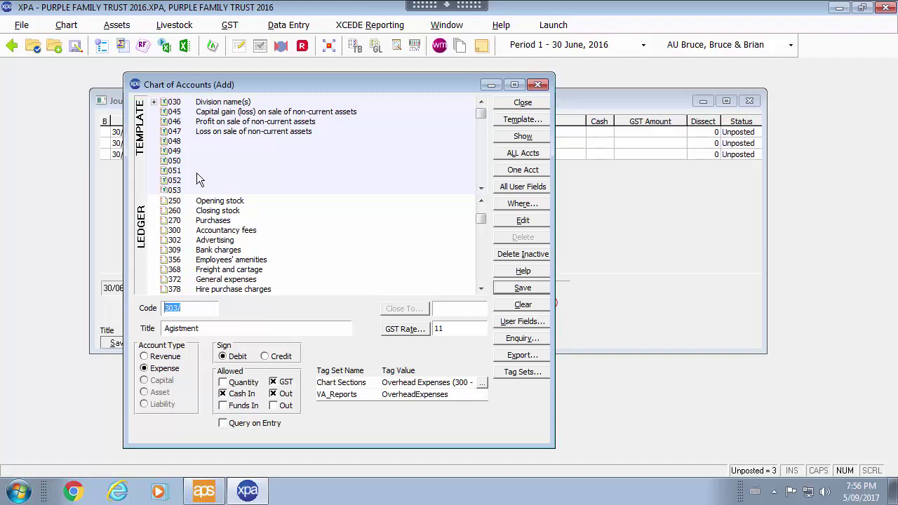
# - Browse the template's accounts and close the chart of accounts, discarding the unsaved account
pyautogui.scroll(-10, 482, 133)
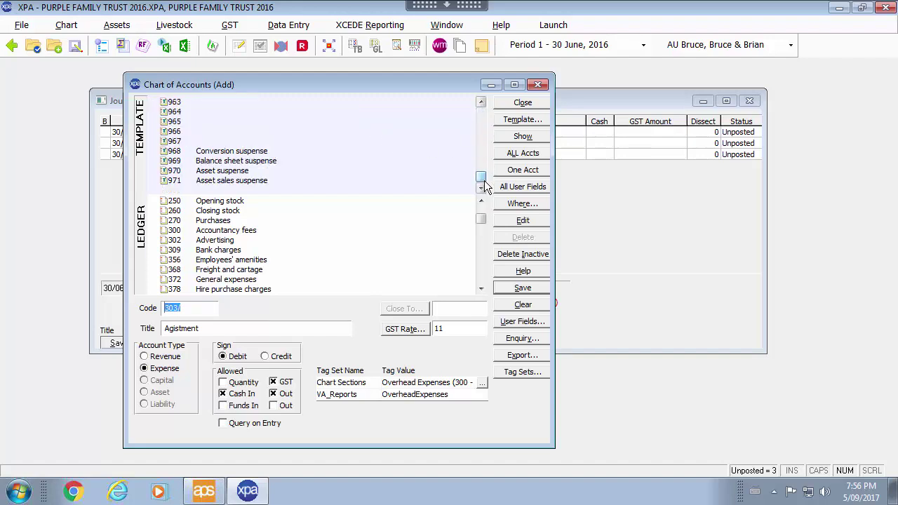
pyautogui.scroll(15, 480, 120)
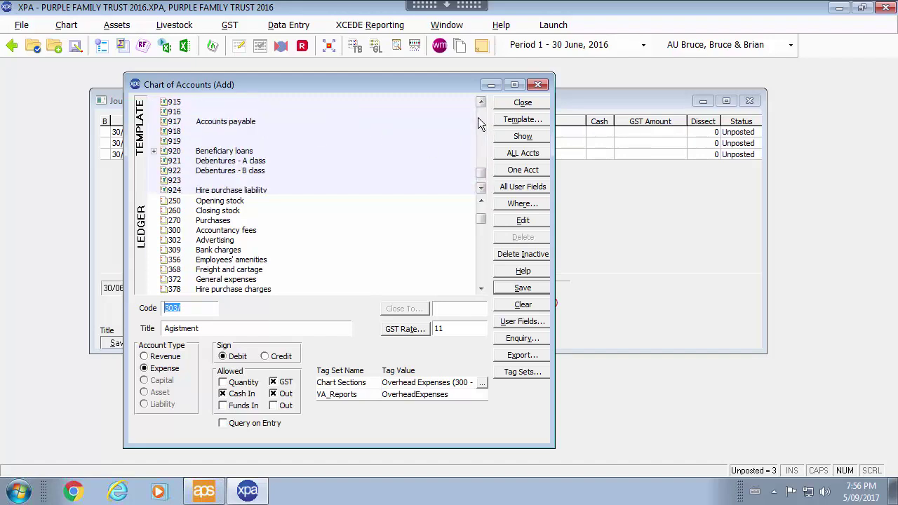
pyautogui.click(539, 105)
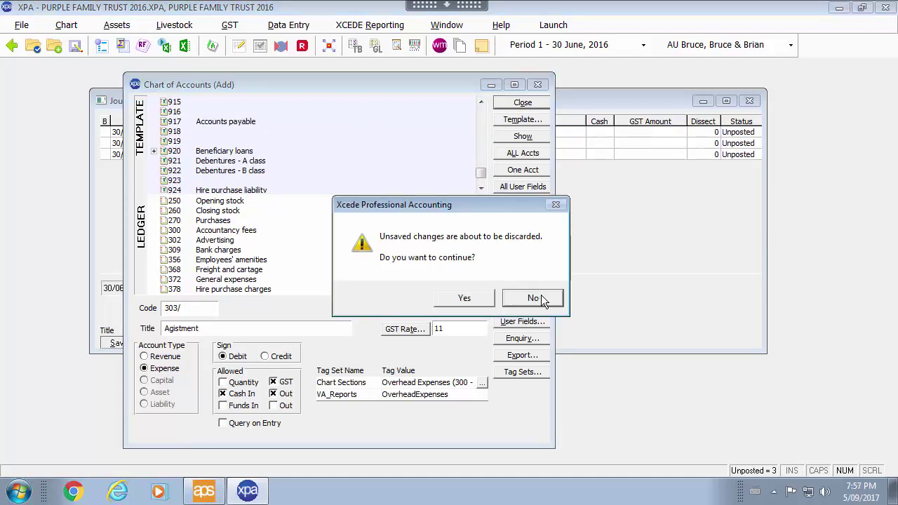
pyautogui.click(541, 296)
pyautogui.click(509, 105)
pyautogui.click(462, 294)
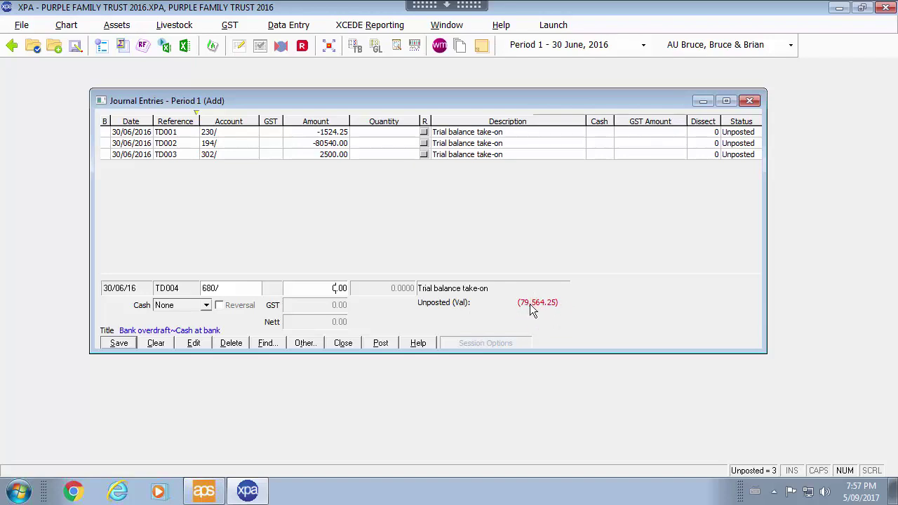
# - Record 50045 against account 680/ and exit the journal entries despite the unbalanced total
pyautogui.write('50045')
pyautogui.press('Return')
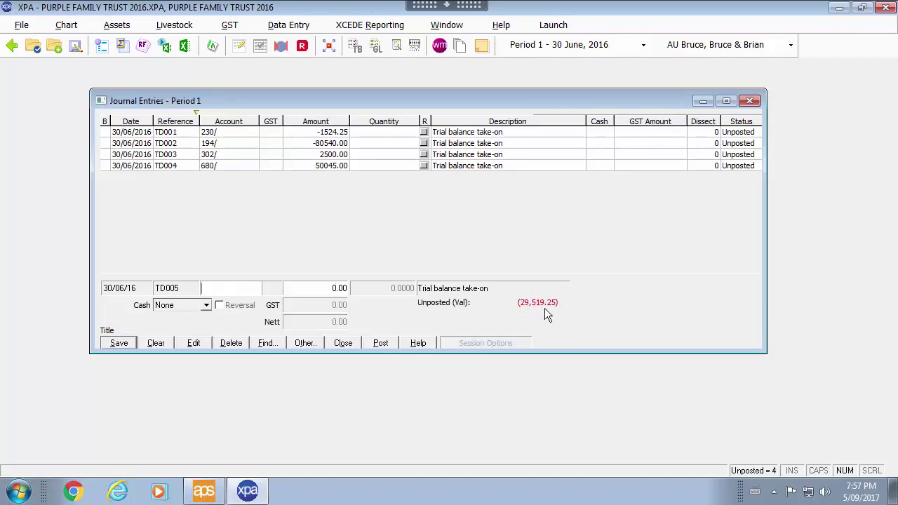
pyautogui.click(753, 101)
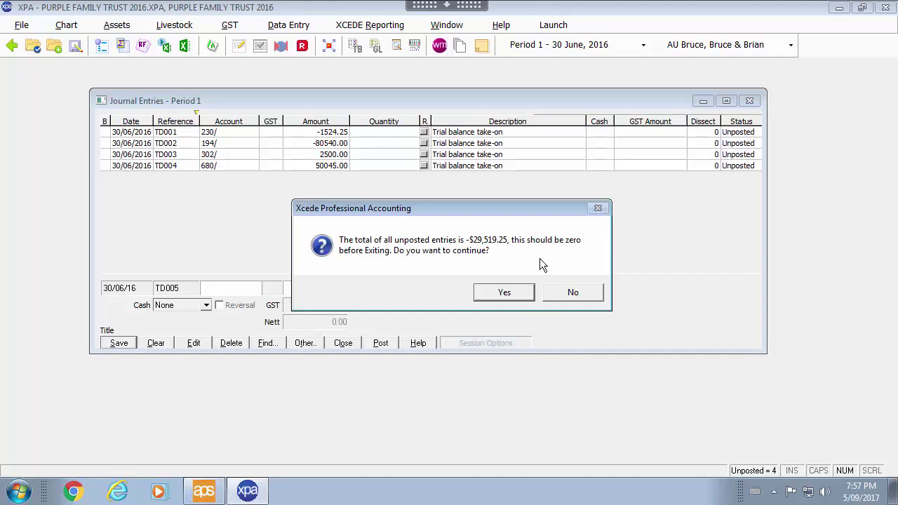
pyautogui.click(515, 296)
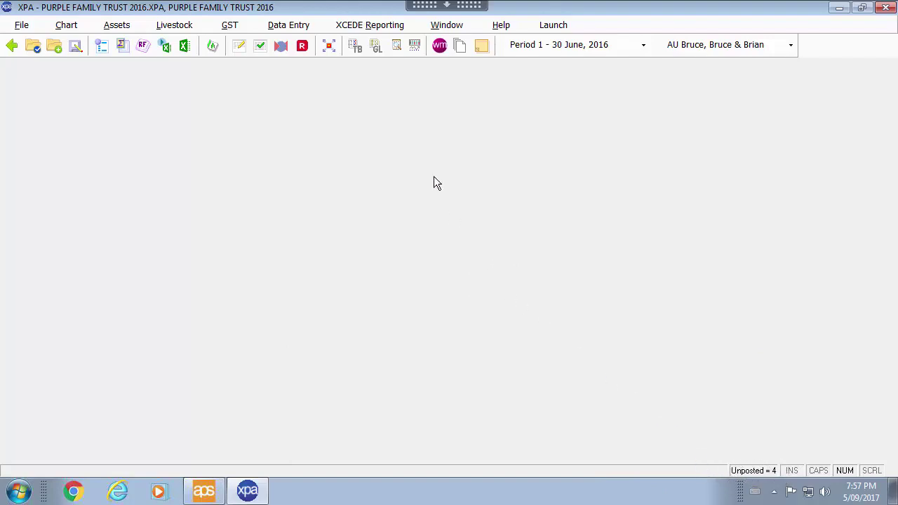
# - Run the trial balance report for the period and close the report selector
pyautogui.click(355, 46)
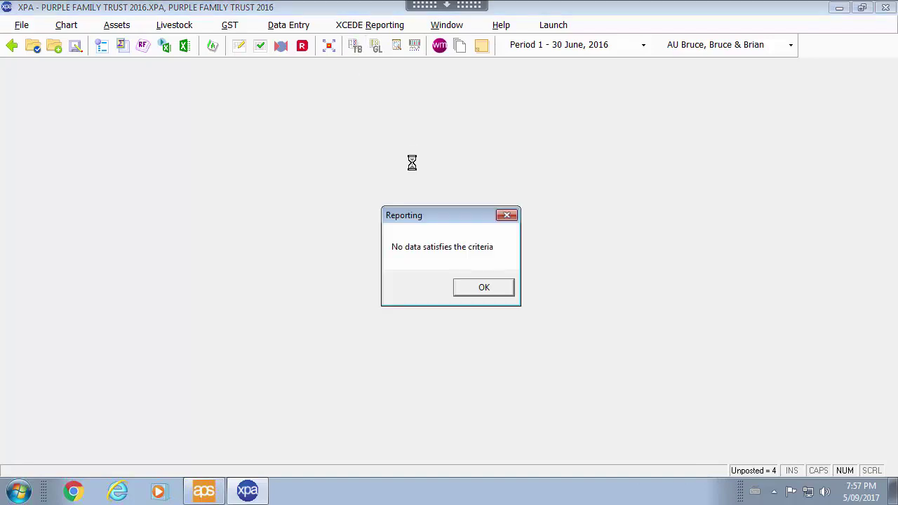
pyautogui.click(466, 290)
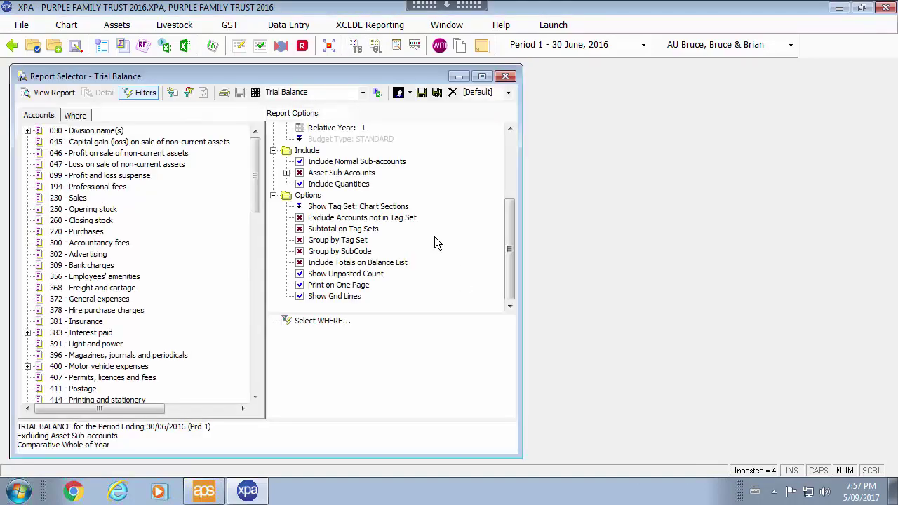
pyautogui.click(505, 77)
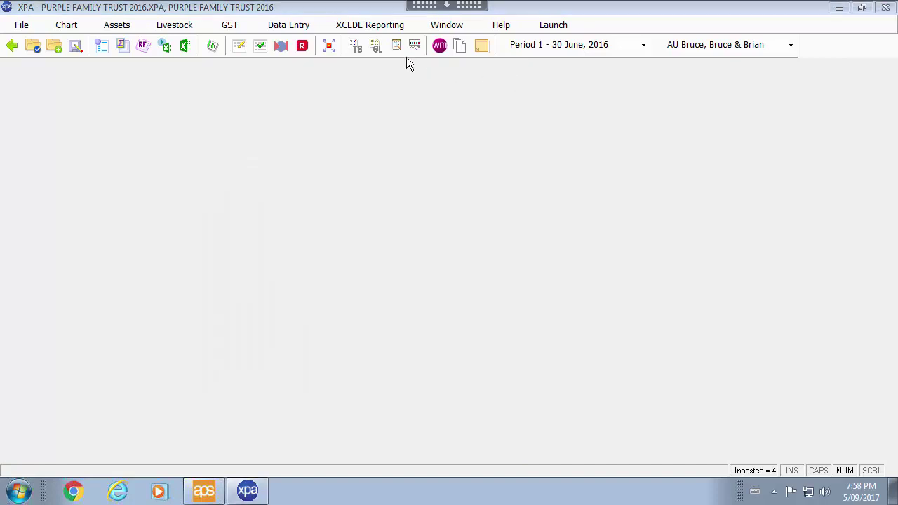
# - Reopen the journal entries for data entry period 1
pyautogui.click(284, 24)
pyautogui.click(291, 76)
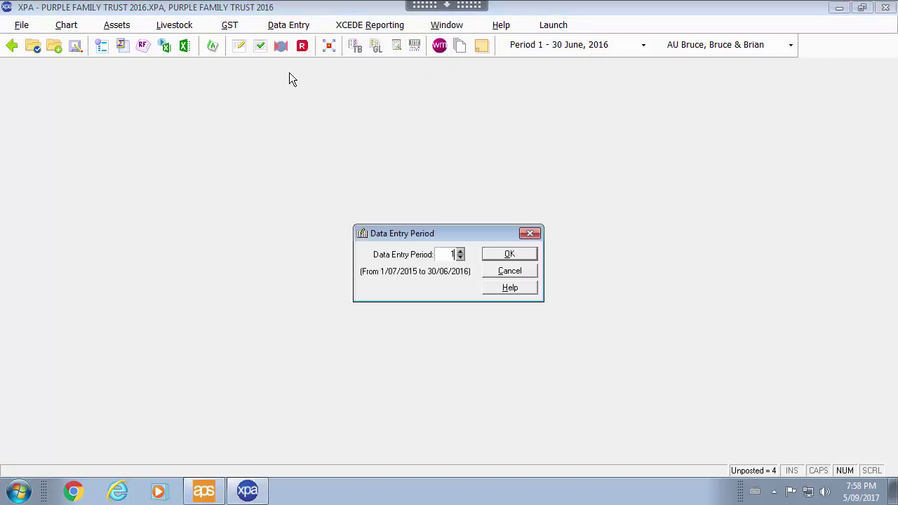
pyautogui.click(514, 254)
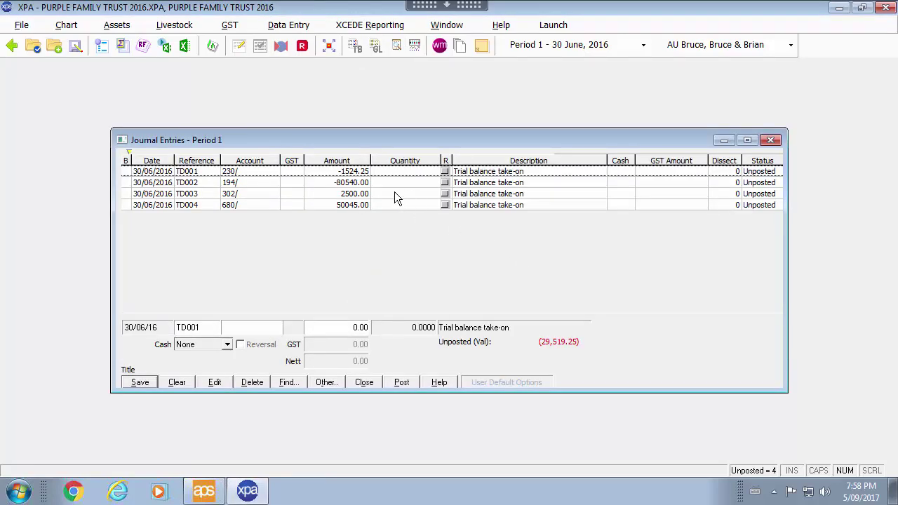
# - Limit the displayed journal entries to the This Session entry type
pyautogui.click(331, 382)
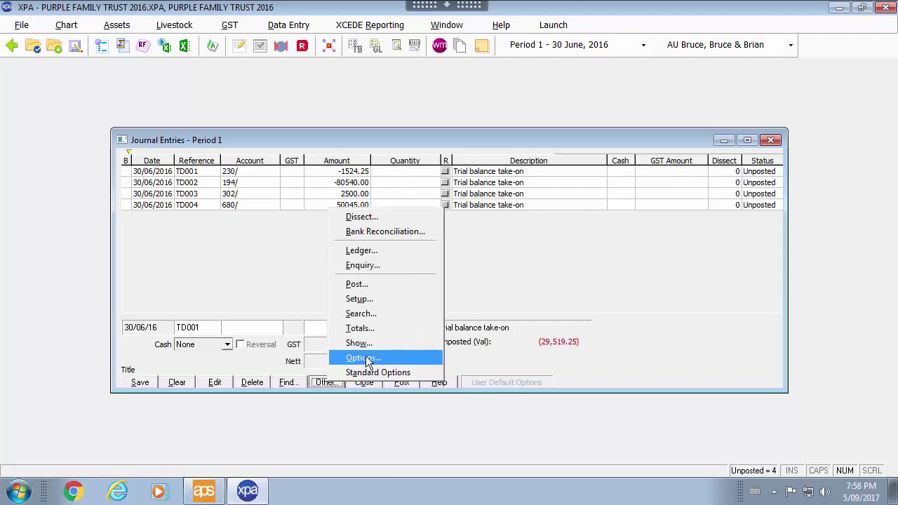
pyautogui.click(383, 342)
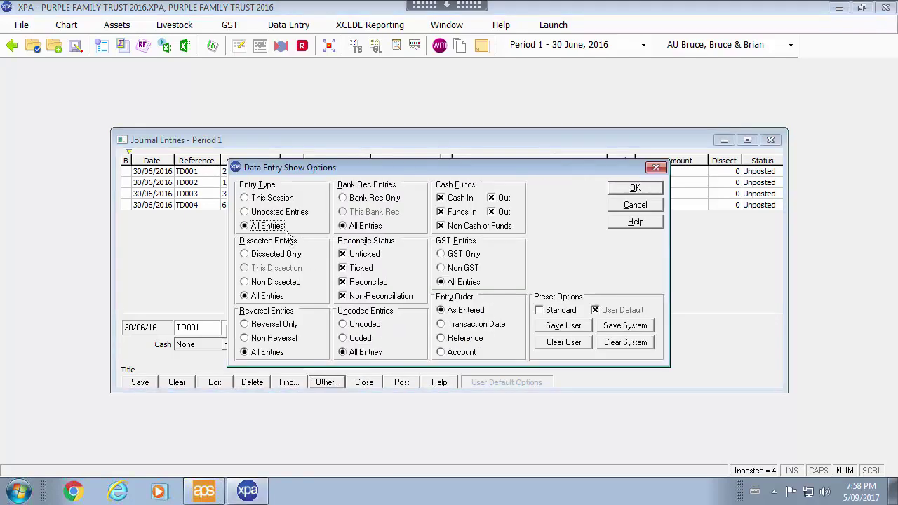
pyautogui.click(276, 199)
pyautogui.click(631, 188)
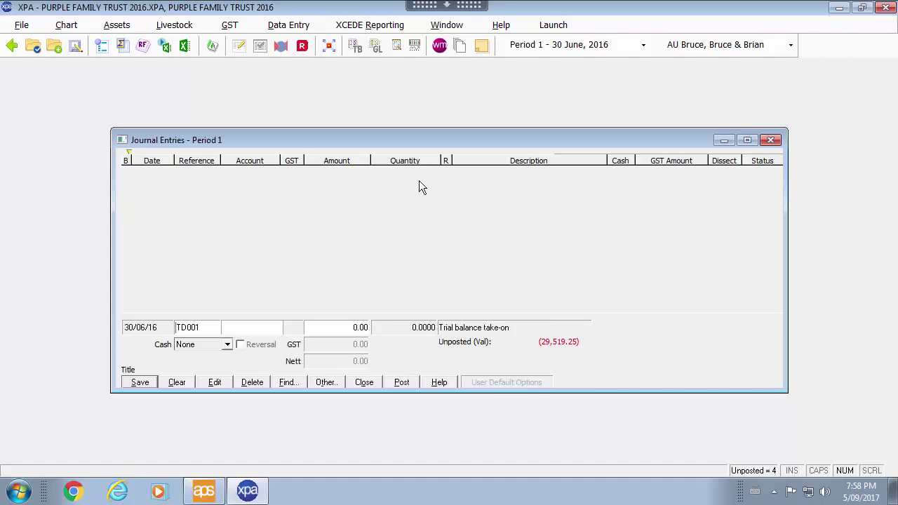
# - Set the journal show options to the All Entries entry type, save them as the user default, and apply them
pyautogui.click(334, 382)
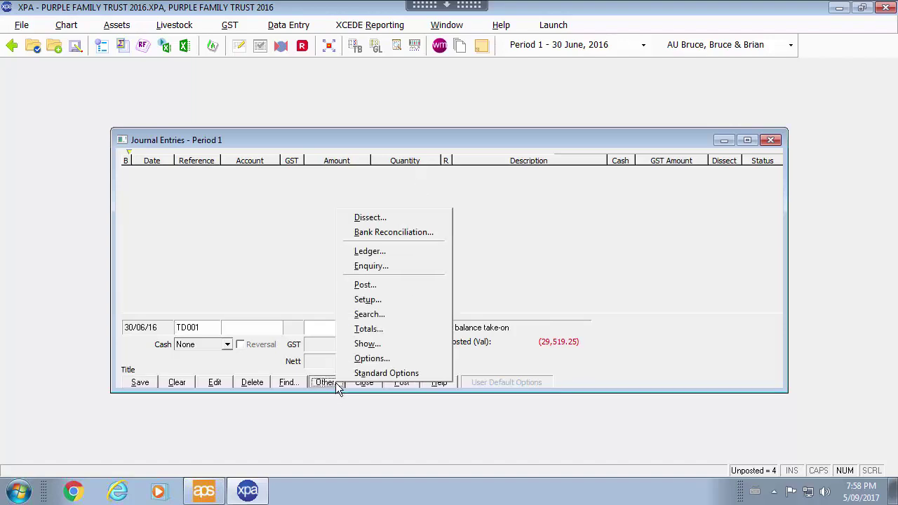
pyautogui.click(397, 344)
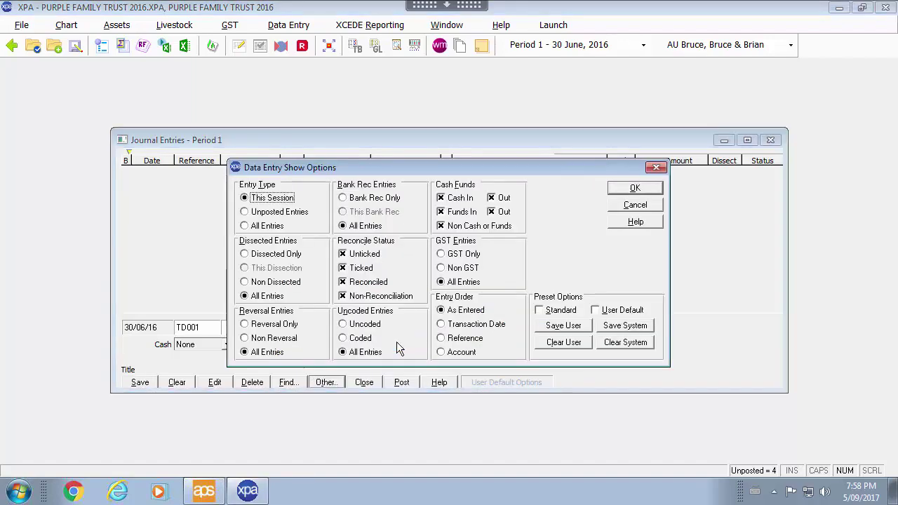
pyautogui.click(266, 225)
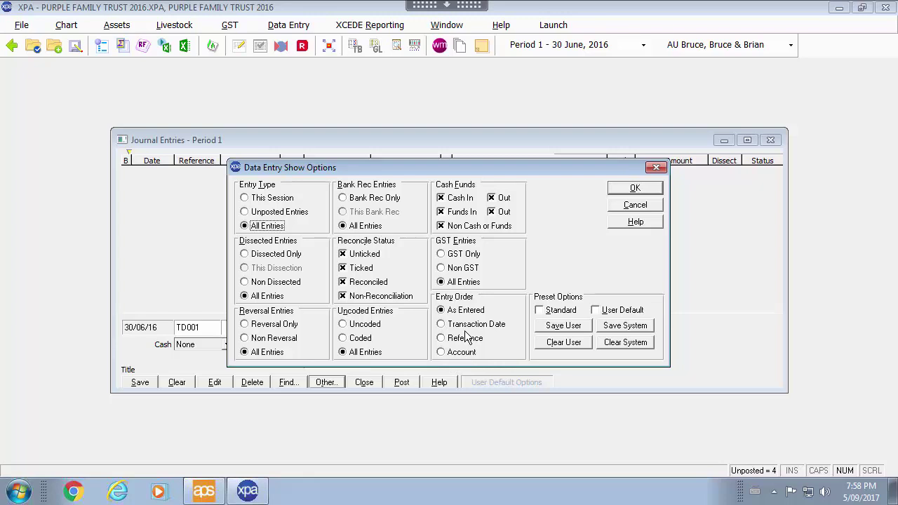
pyautogui.click(571, 332)
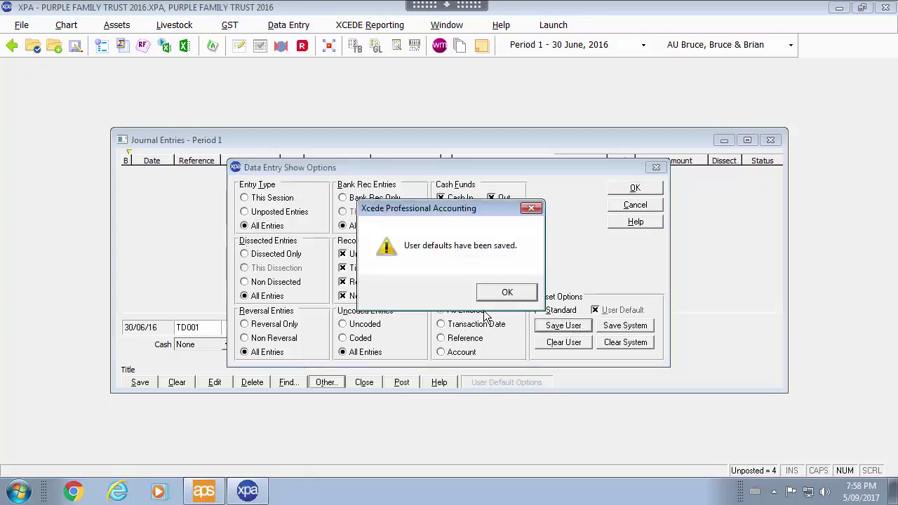
pyautogui.click(491, 296)
pyautogui.click(562, 313)
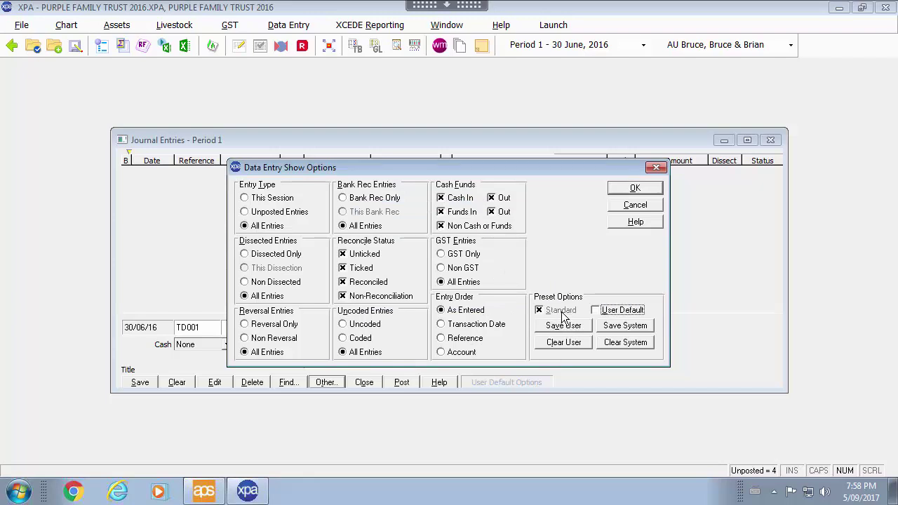
pyautogui.click(609, 309)
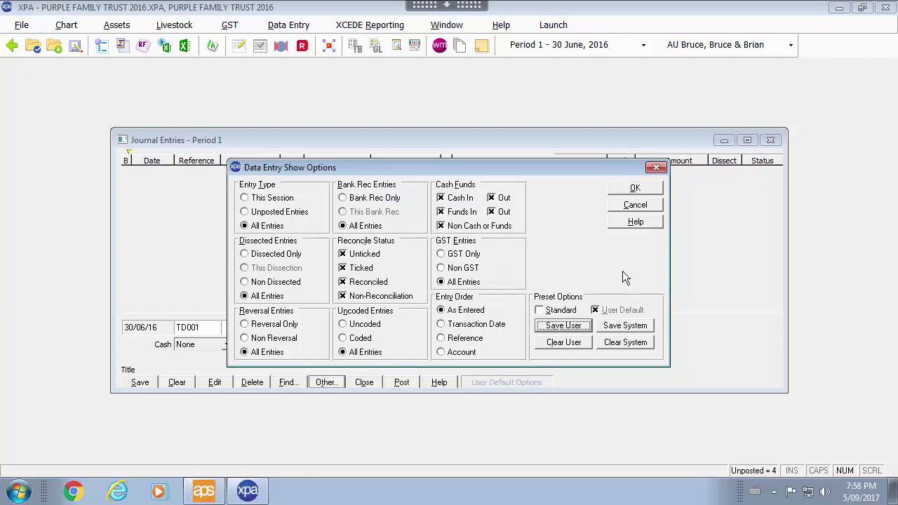
pyautogui.click(637, 189)
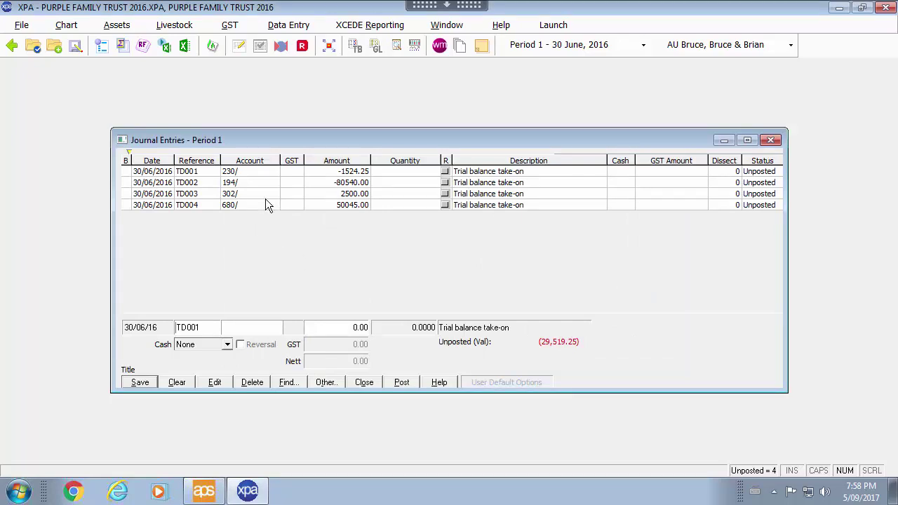
# - Clear the amount of journal entry TD004 on account 680/ and save the entry
pyautogui.click(198, 208)
pyautogui.doubleClick(200, 213)
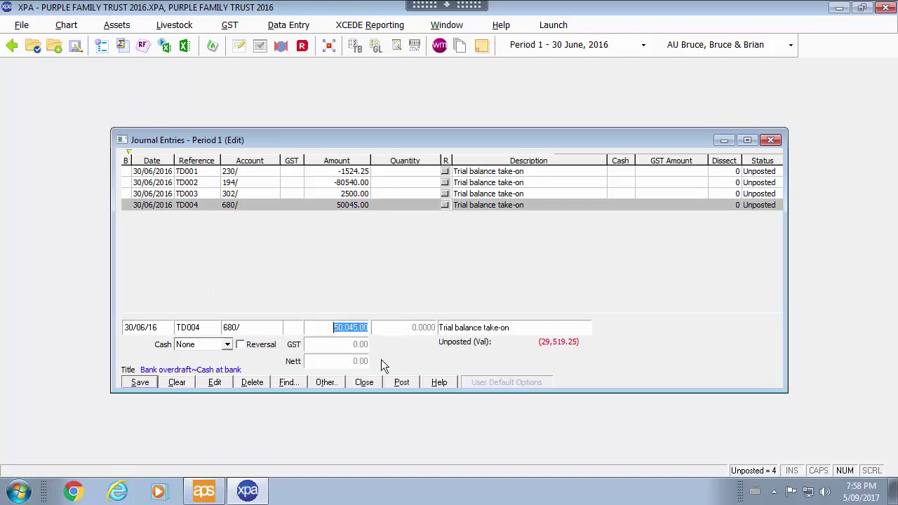
pyautogui.press('Delete')
pyautogui.click(148, 383)
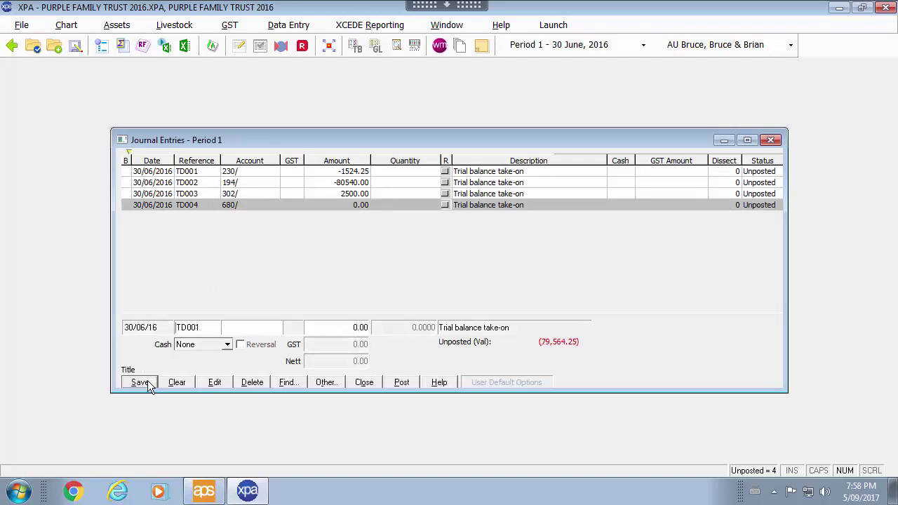
# - Set journal entry TD004 on account 680/ to an amount of 79564.25 as a positive value
pyautogui.doubleClick(320, 205)
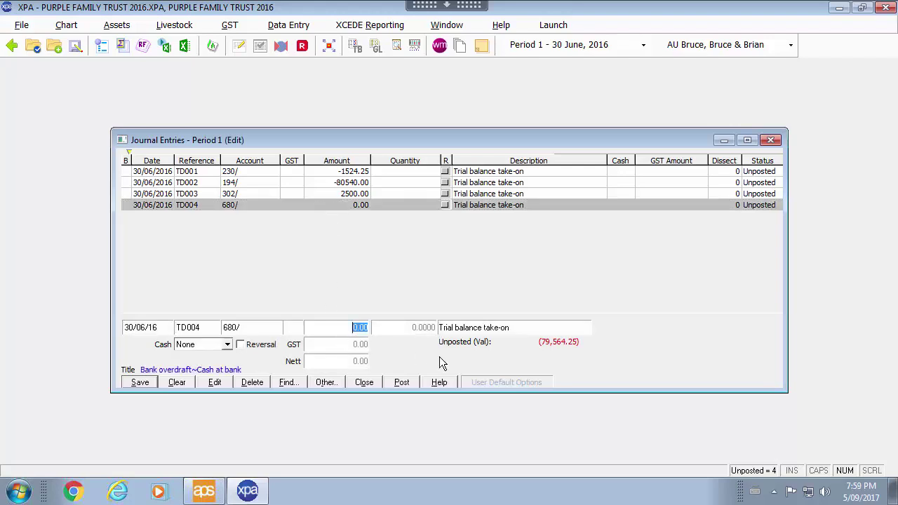
pyautogui.write('-79564.25')
pyautogui.press('Return')
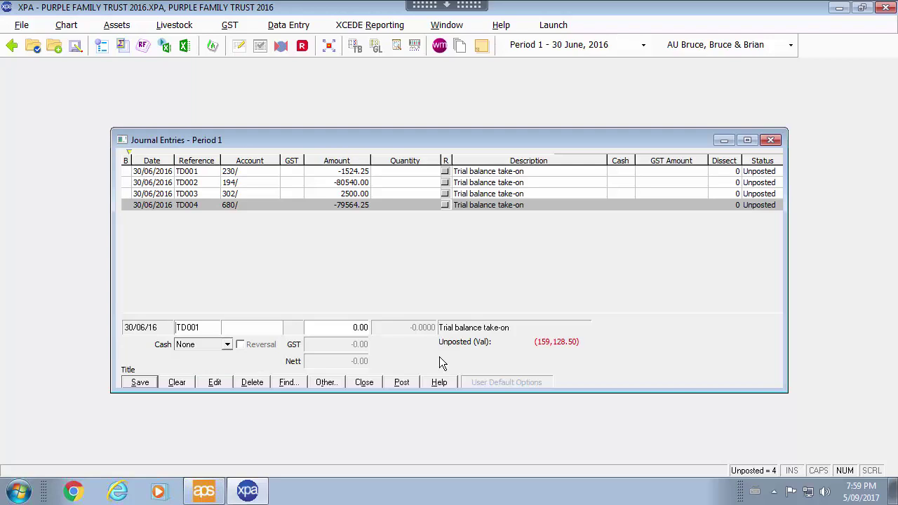
pyautogui.doubleClick(356, 204)
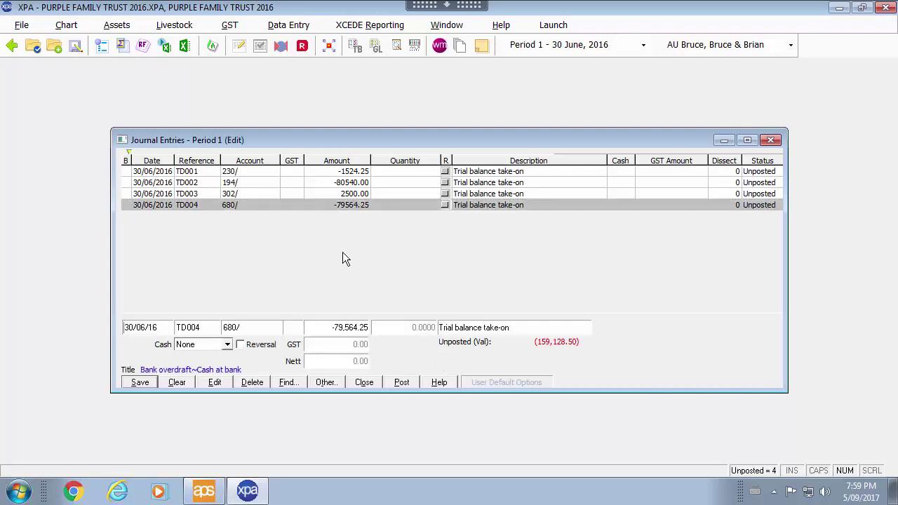
pyautogui.write('-')
pyautogui.press('Return')
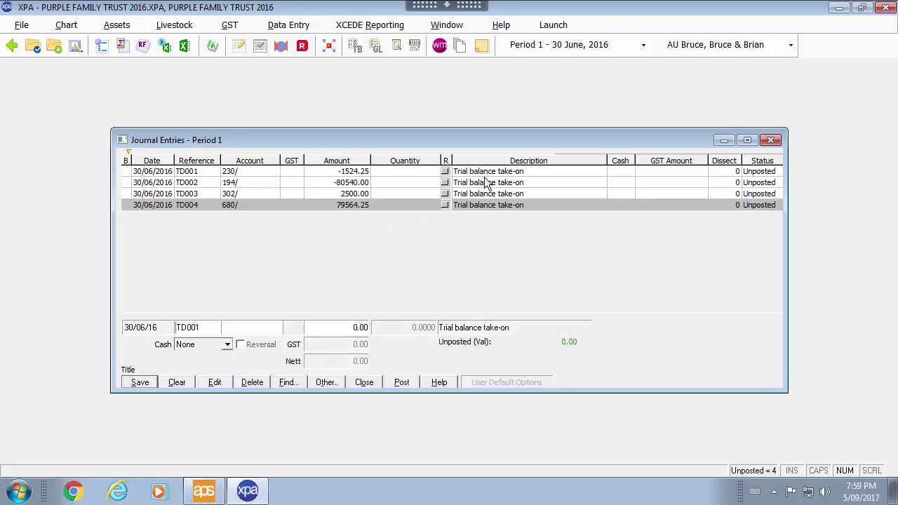
# - Post the journal entries for period 1 and close the journal entries
pyautogui.click(409, 383)
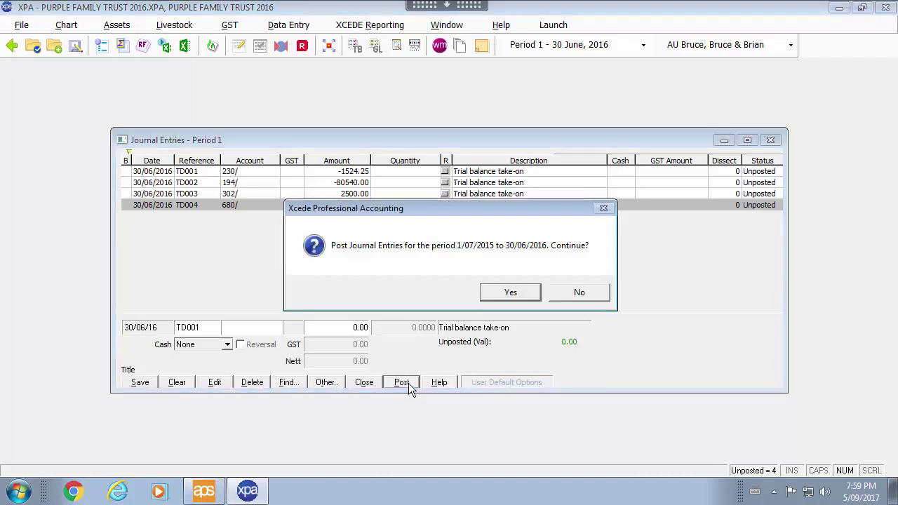
pyautogui.click(512, 295)
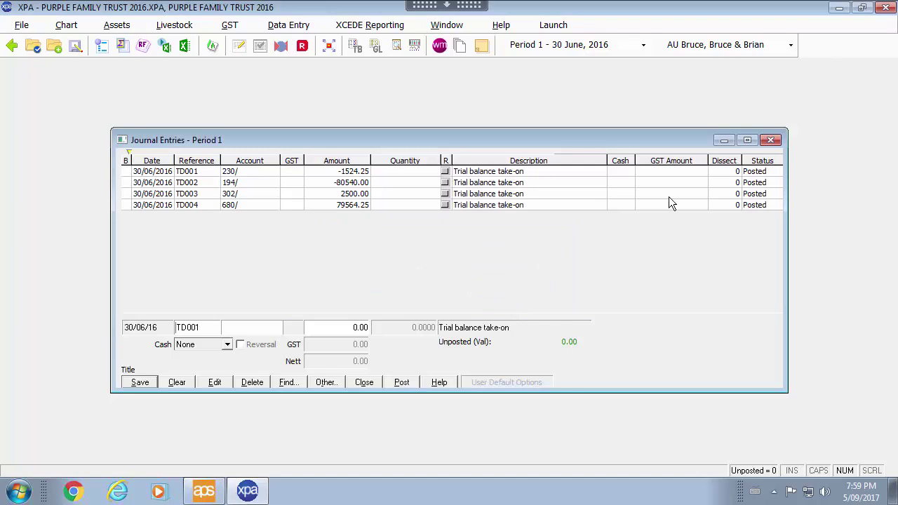
pyautogui.click(769, 139)
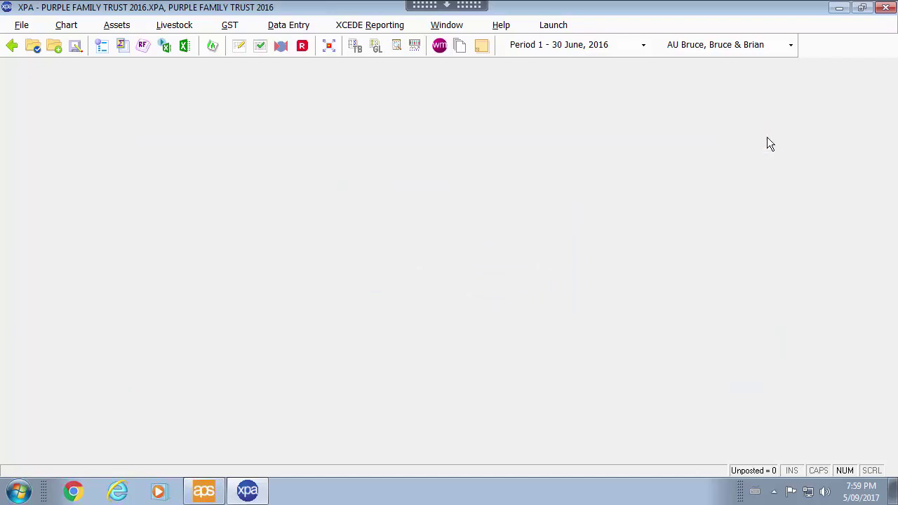
# - View the trial balance report with the posted journals and close it
pyautogui.click(355, 45)
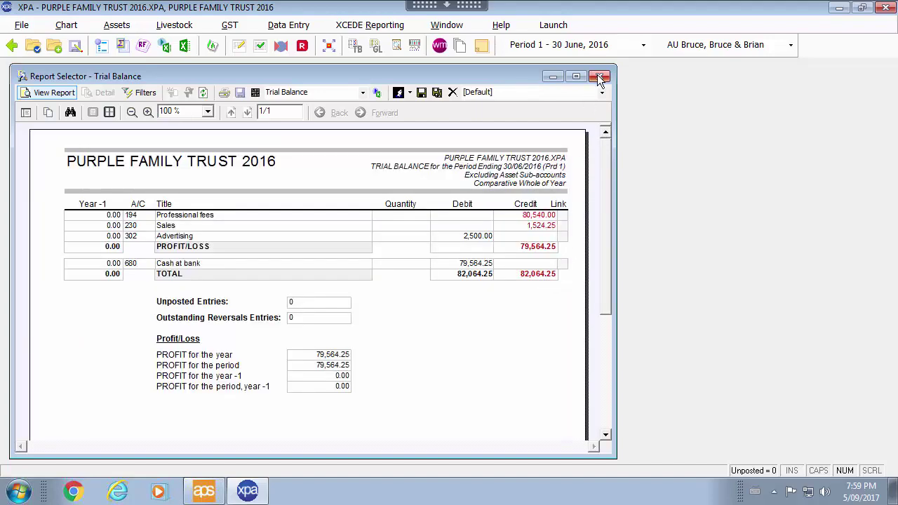
pyautogui.click(600, 78)
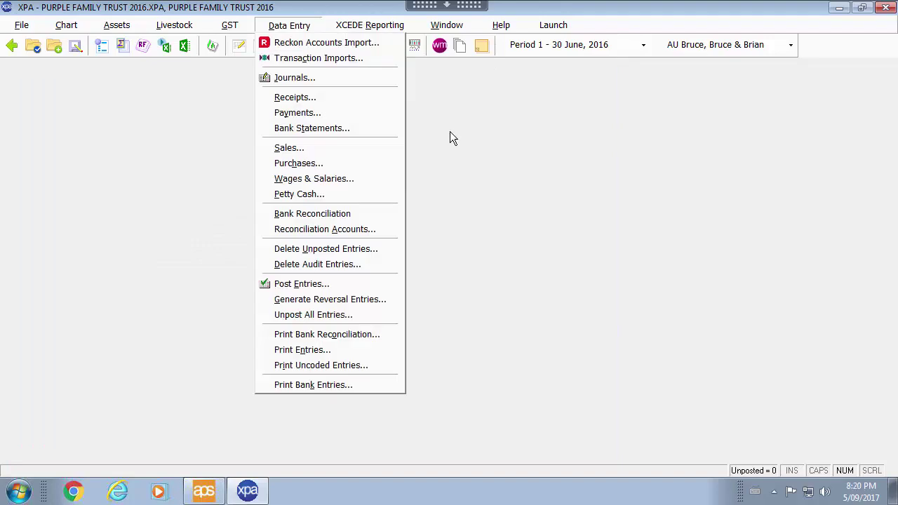
# - Open the sales entries for data entry period 1 and accept the sales data entry options with fixed date 01/07/2015
pyautogui.click(293, 148)
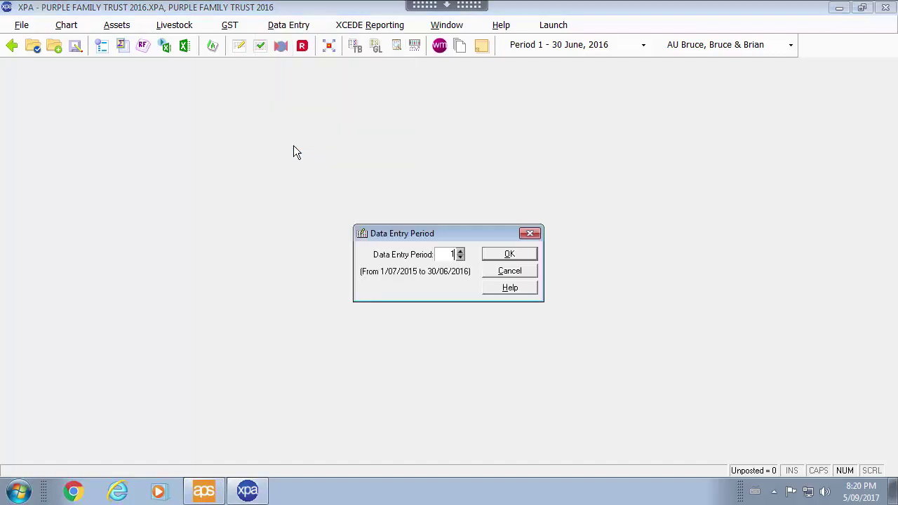
pyautogui.click(514, 256)
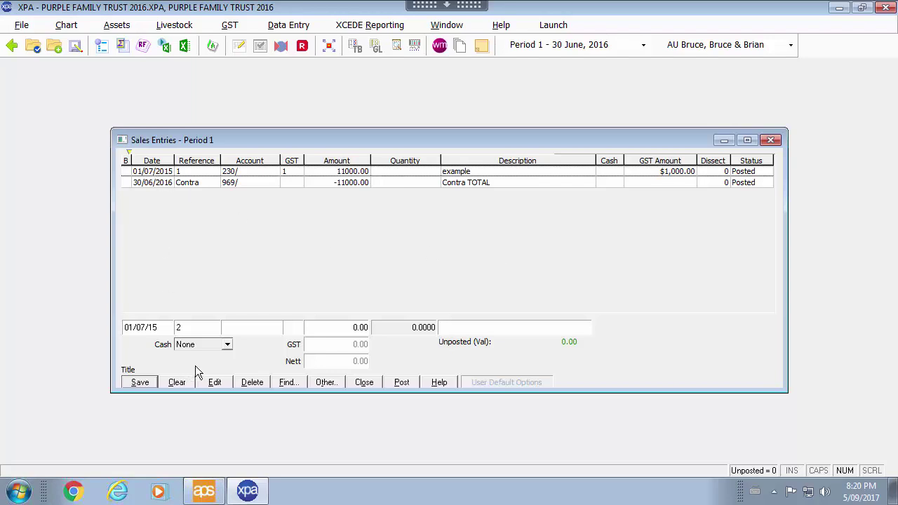
pyautogui.click(319, 384)
pyautogui.click(357, 363)
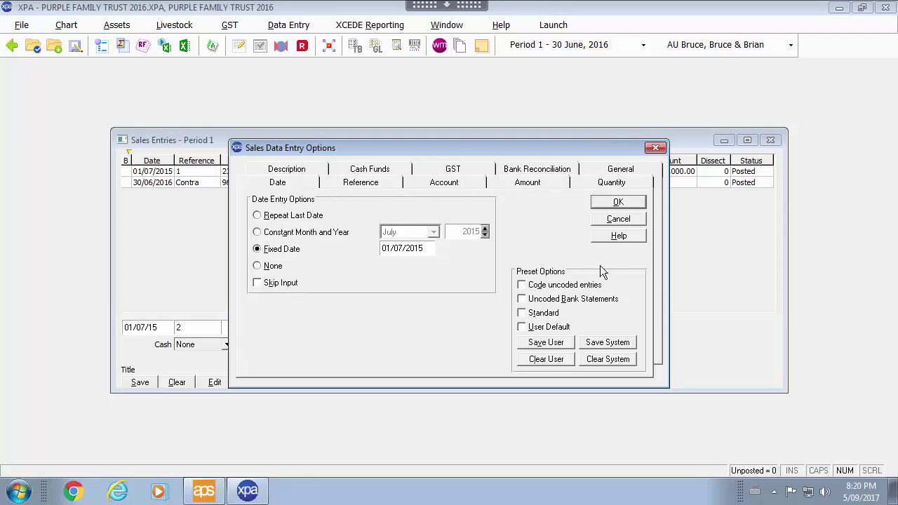
pyautogui.click(622, 203)
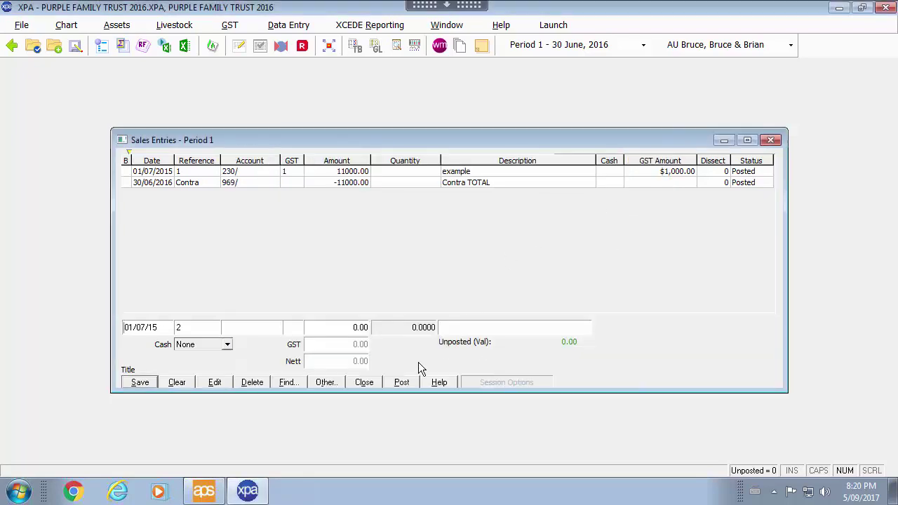
# - Check the show options of the sales entries and accept them with All Entries as the entry type
pyautogui.click(342, 383)
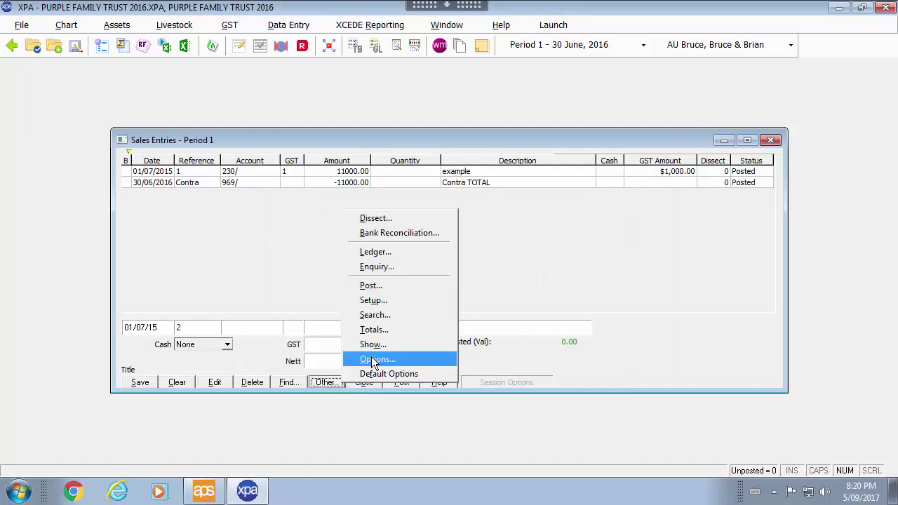
pyautogui.click(370, 345)
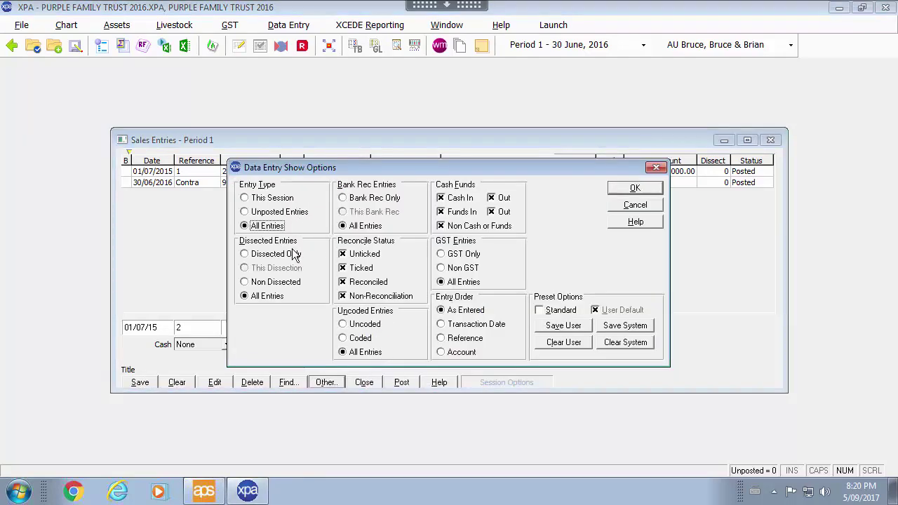
pyautogui.click(635, 188)
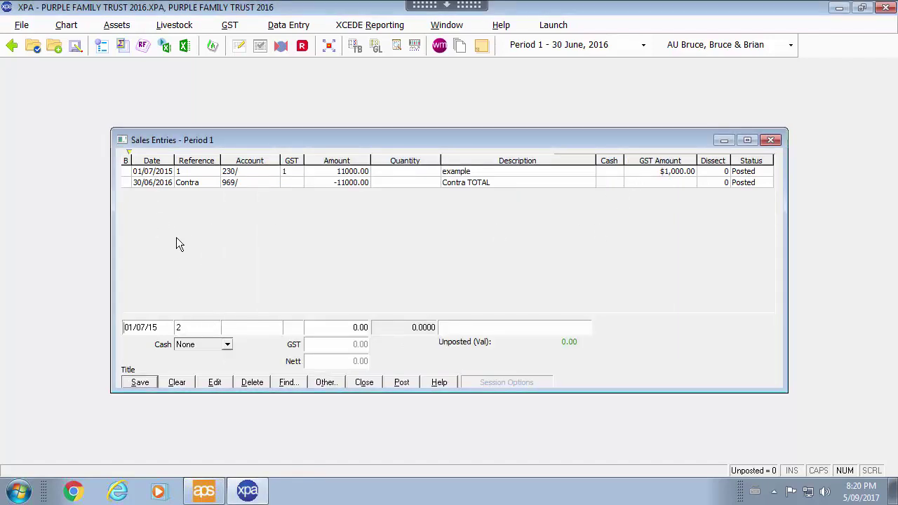
# - Open the posted example sale with reference 1 to inspect its details, then clear the entry line
pyautogui.click(231, 174)
pyautogui.doubleClick(232, 175)
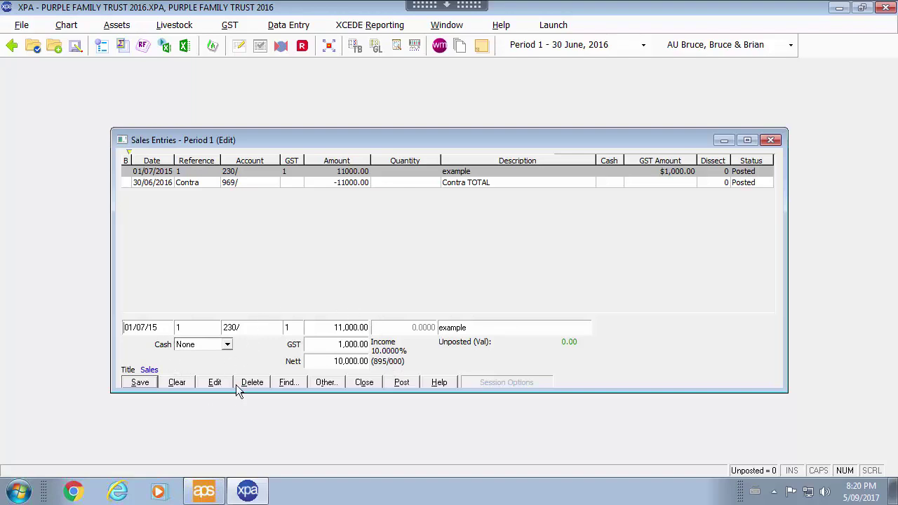
pyautogui.click(177, 382)
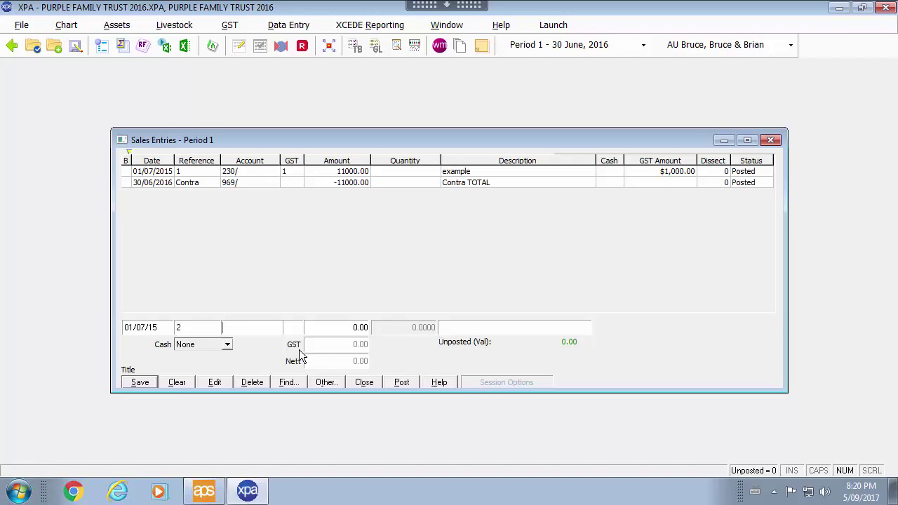
# - Enter sale reference 2 dated 01/07/15 against account 230/ with GST code 1 for 12500
pyautogui.write('230/')
pyautogui.press('Tab')
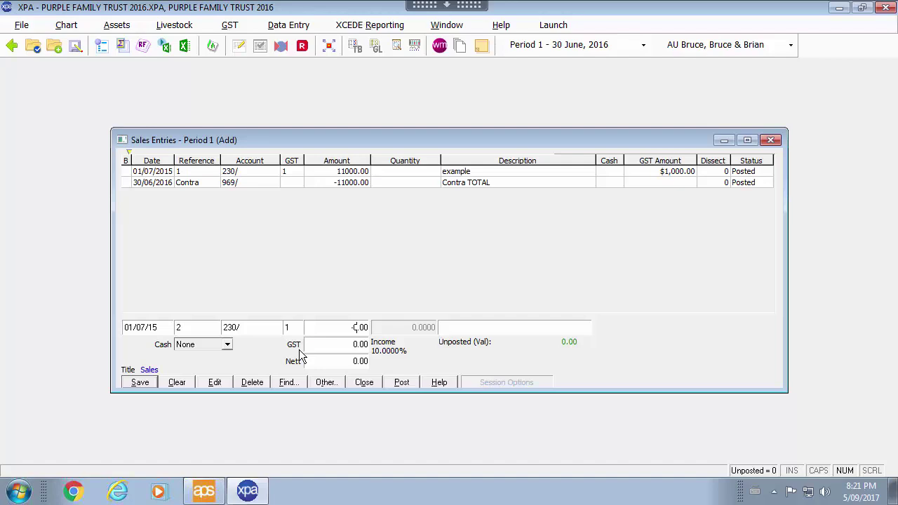
pyautogui.write('12500')
pyautogui.press('Return')
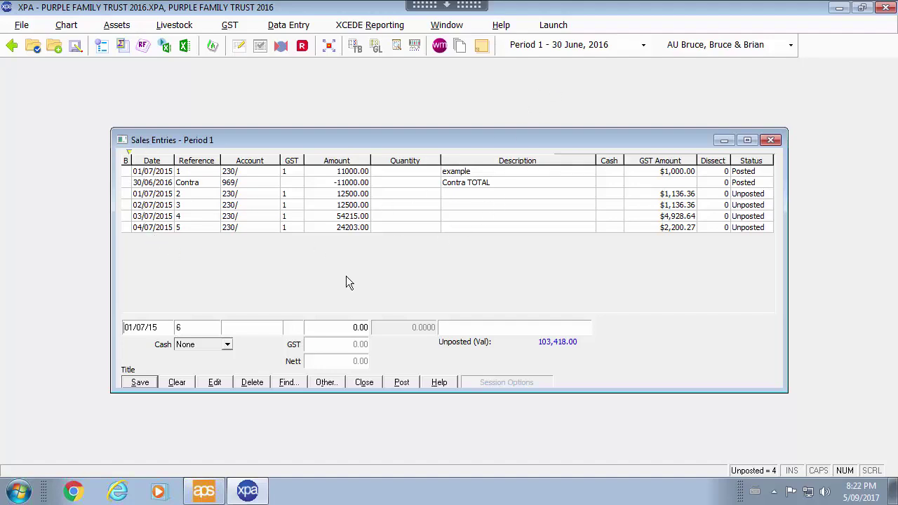
# - Post the period 1 sales entries with the contra on suspense account 680/ and close the sales entries
pyautogui.click(397, 384)
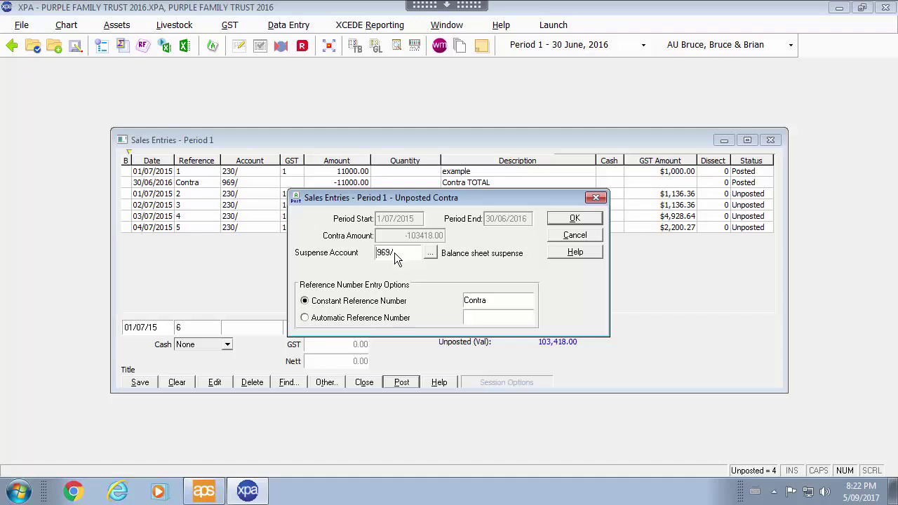
pyautogui.moveTo(403, 259); pyautogui.dragTo(356, 256)
pyautogui.write('680/')
pyautogui.press('Tab')
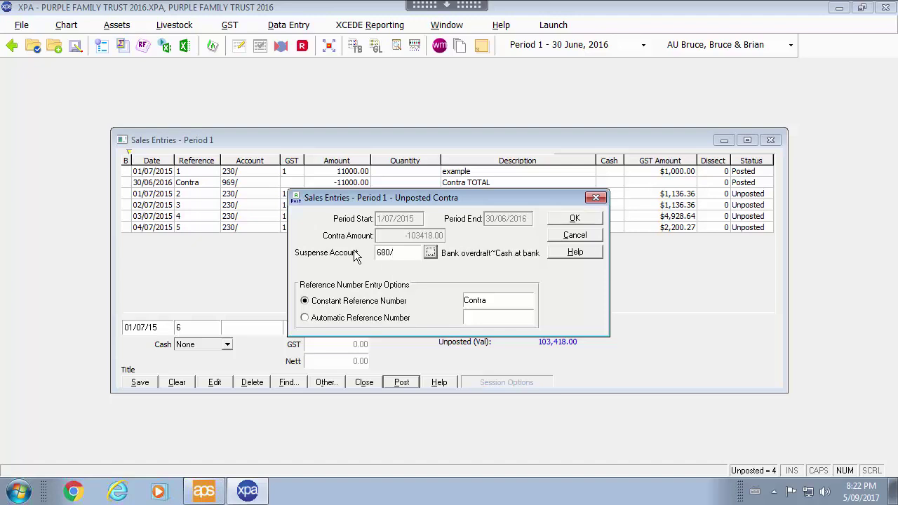
pyautogui.click(588, 220)
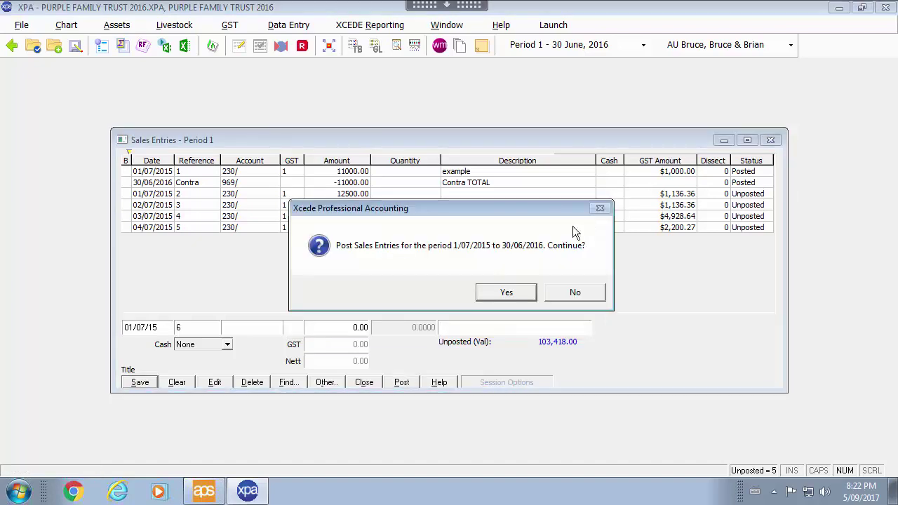
pyautogui.click(507, 293)
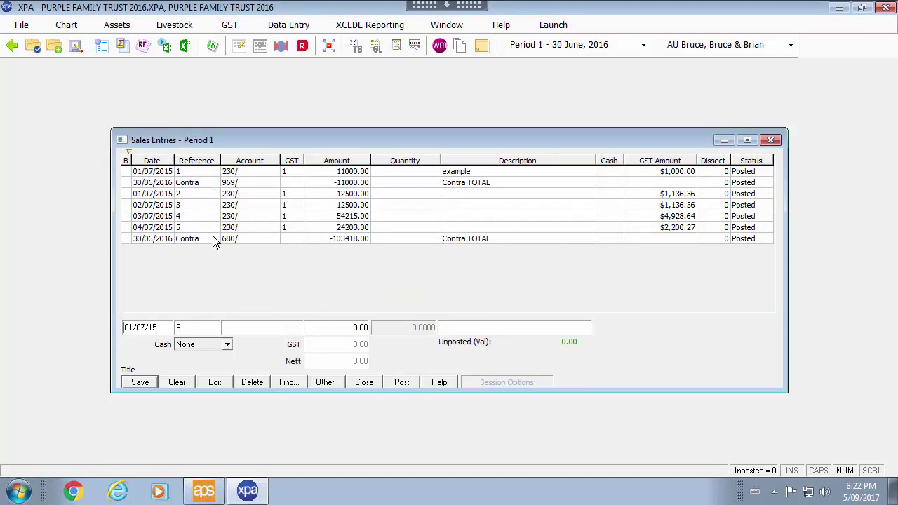
pyautogui.click(771, 140)
# - Run the trial balance report and drill down to the general ledger detail of Sales account 230
pyautogui.click(355, 47)
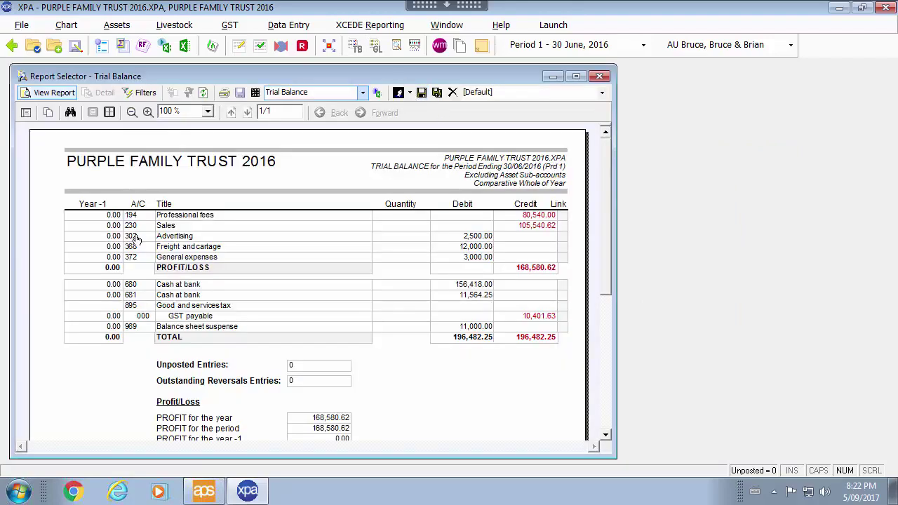
pyautogui.doubleClick(544, 227)
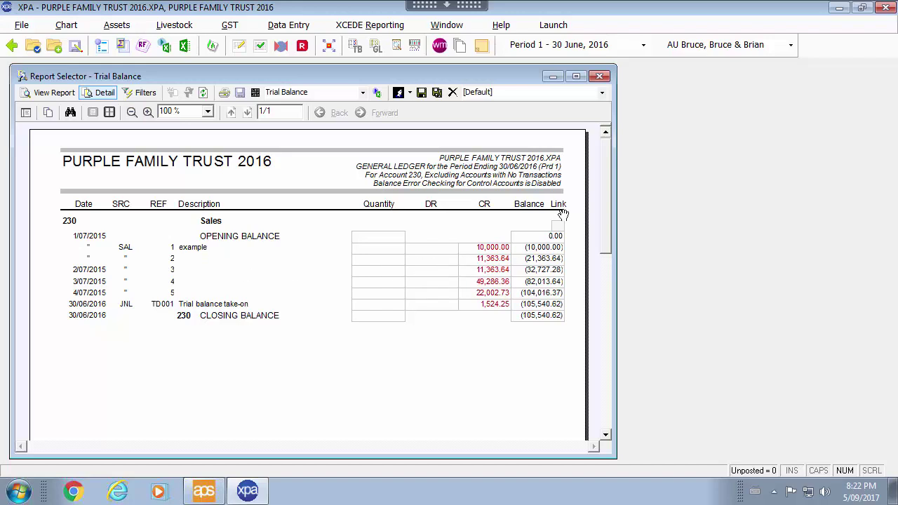
# - Close the general ledger report and open the purchases entries for period 1
pyautogui.click(599, 77)
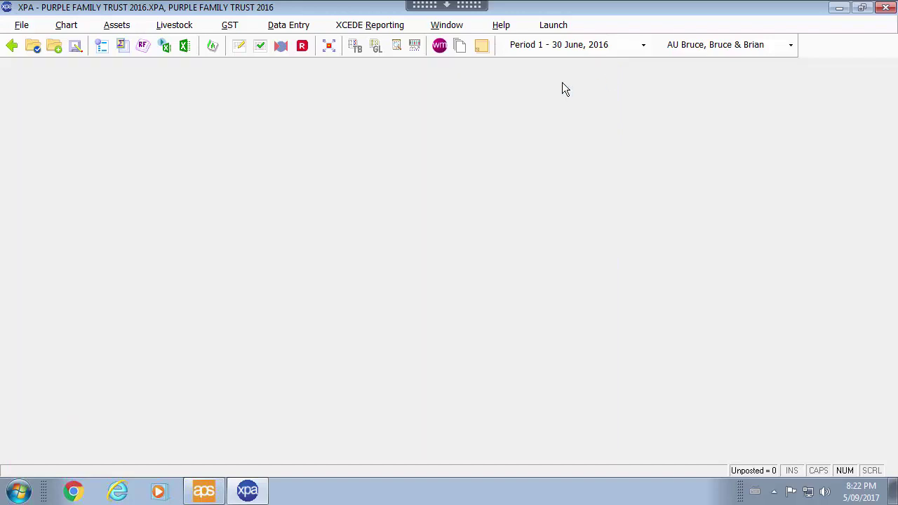
pyautogui.click(305, 27)
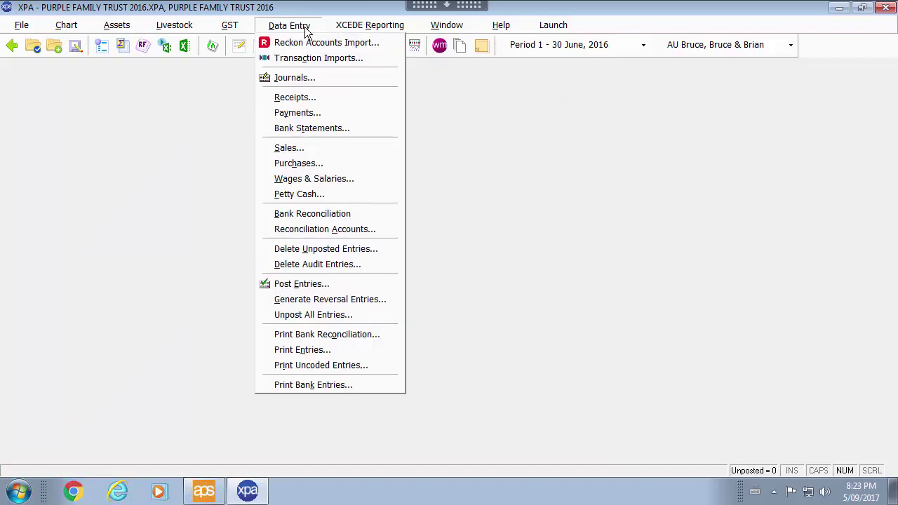
pyautogui.click(313, 164)
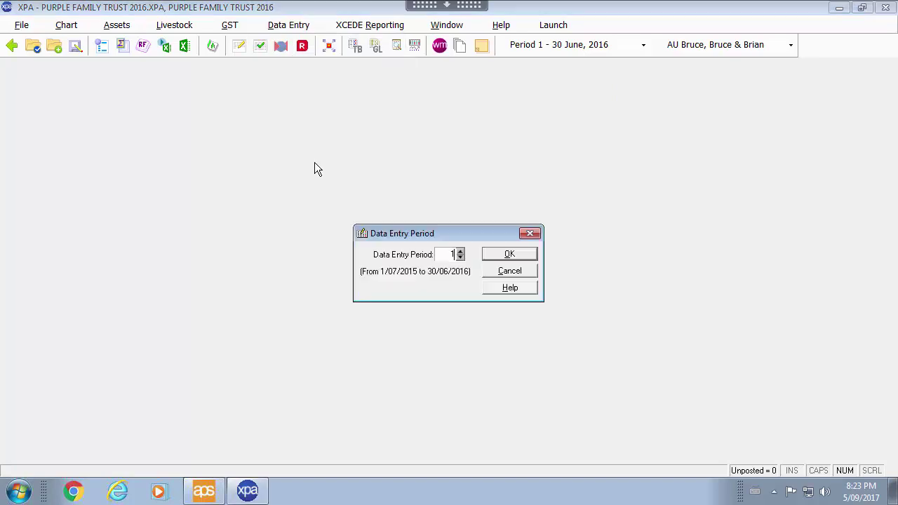
pyautogui.click(510, 254)
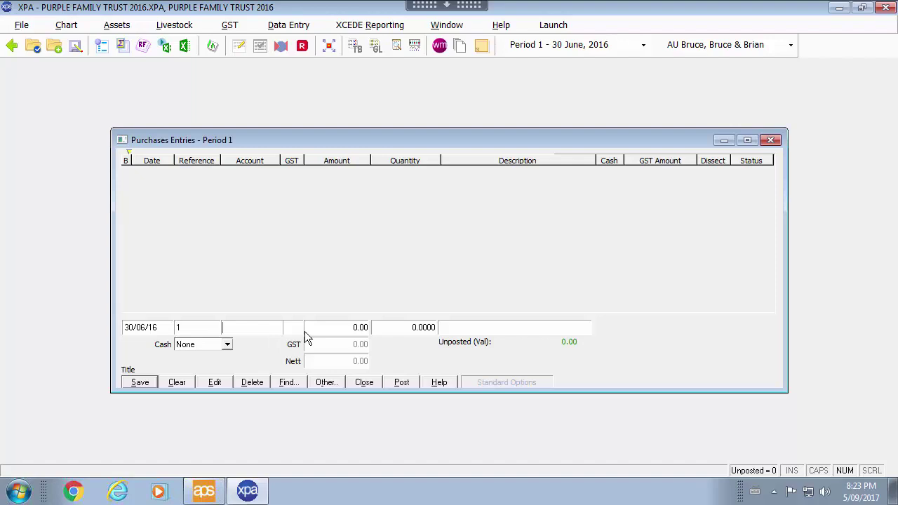
# - Enter account 302/ for purchase reference 1 and start a dissection with a total of 15000
pyautogui.write('302/')
pyautogui.press('Tab')
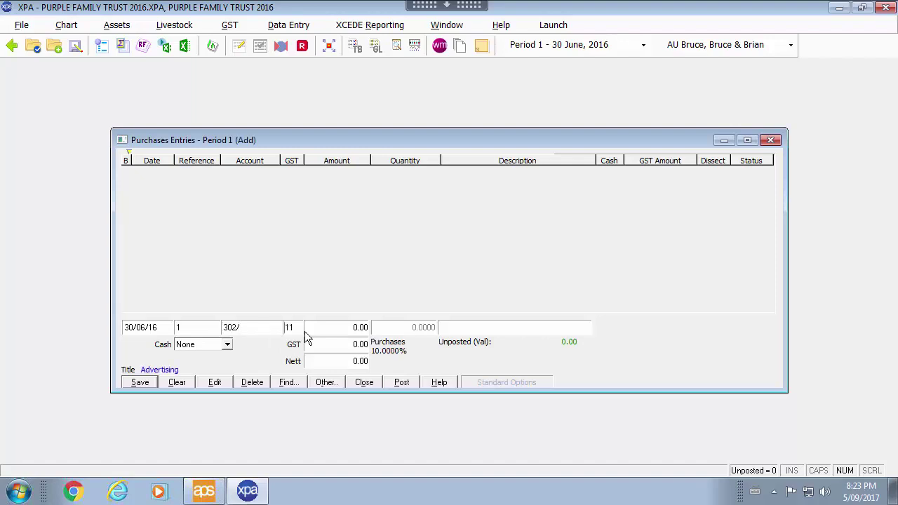
pyautogui.click(341, 382)
pyautogui.click(365, 215)
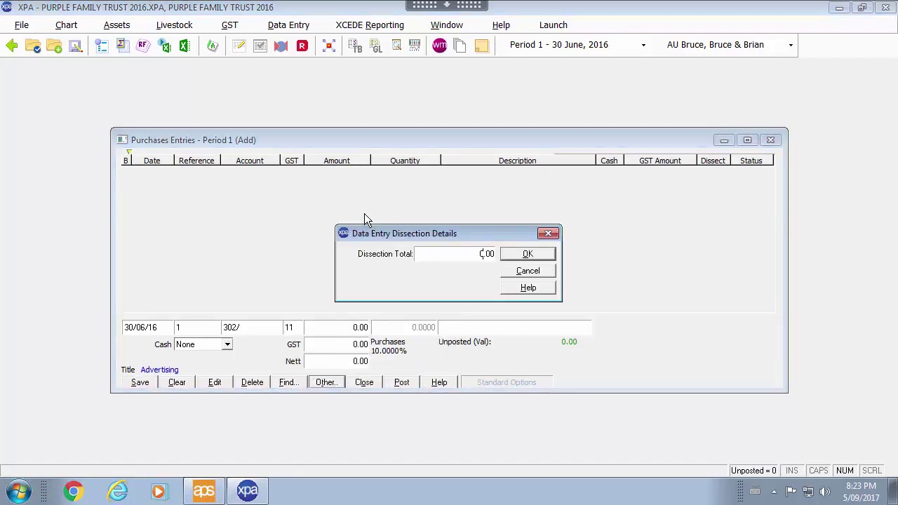
pyautogui.write('15000')
pyautogui.press('Return')
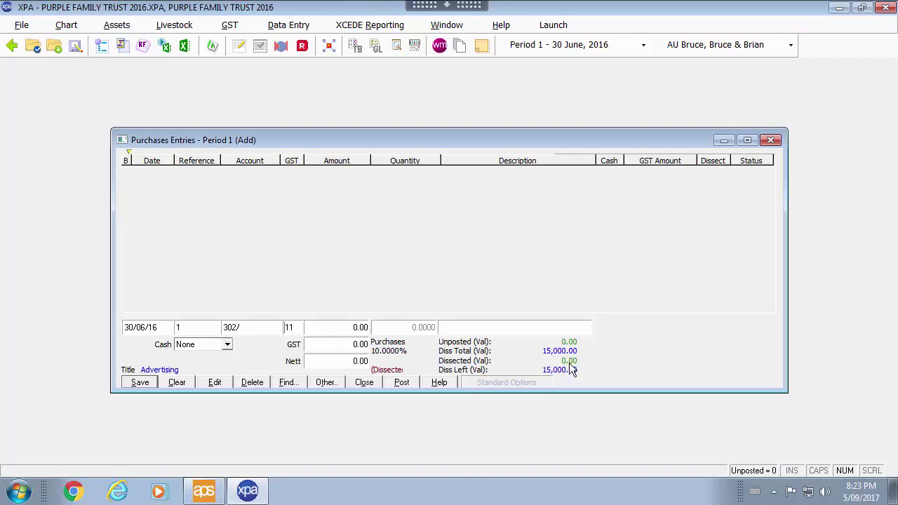
# - Set the Advertising line's amount to 4500 and save it as part of the dissection
pyautogui.click(345, 329)
pyautogui.write('4500')
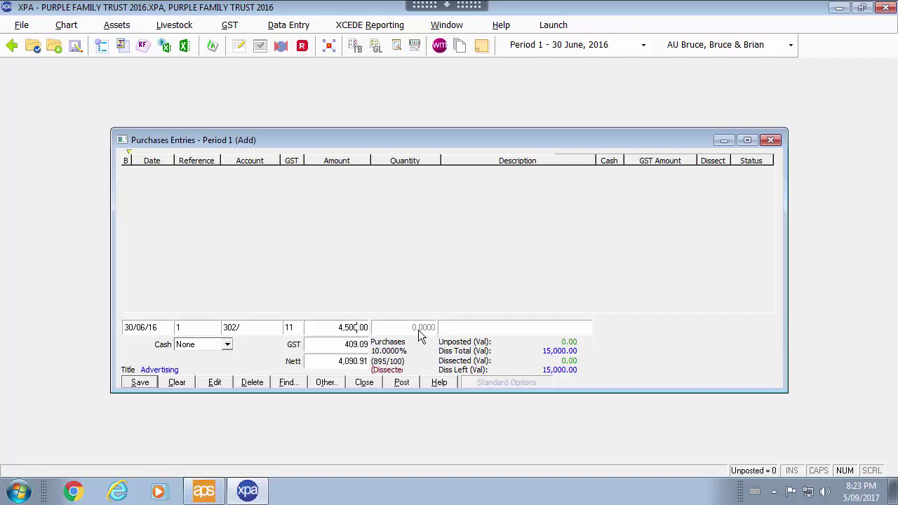
pyautogui.press('Return')
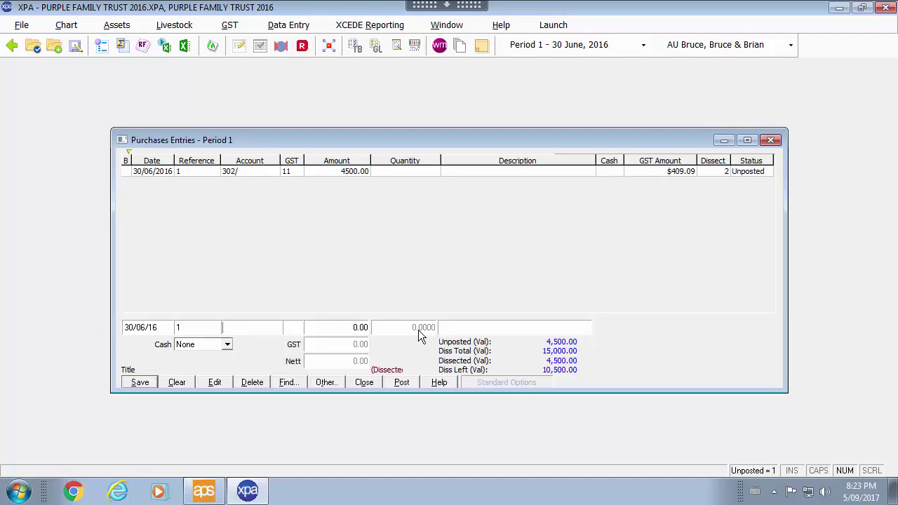
# - Add a dissection line of 10500 for General expenses, account 372, found in the account list, and end the dissection
pyautogui.click(298, 383)
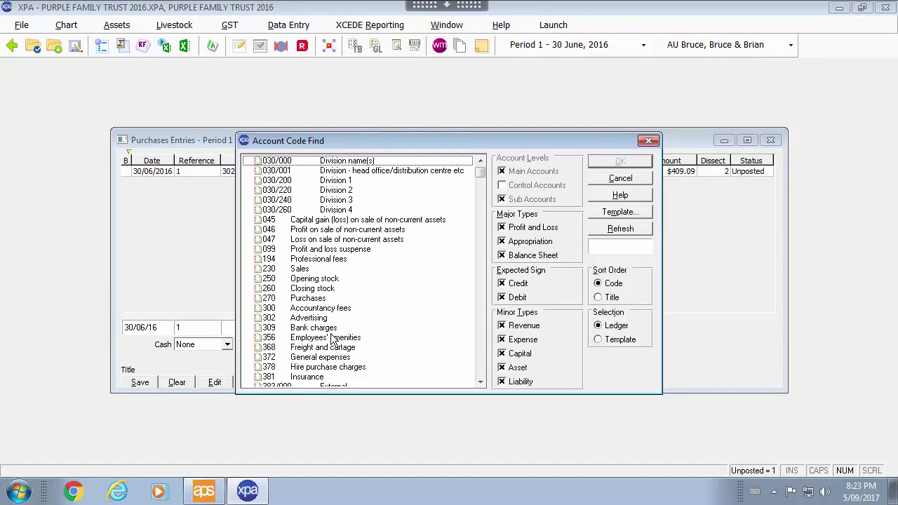
pyautogui.doubleClick(315, 358)
pyautogui.press('Return')
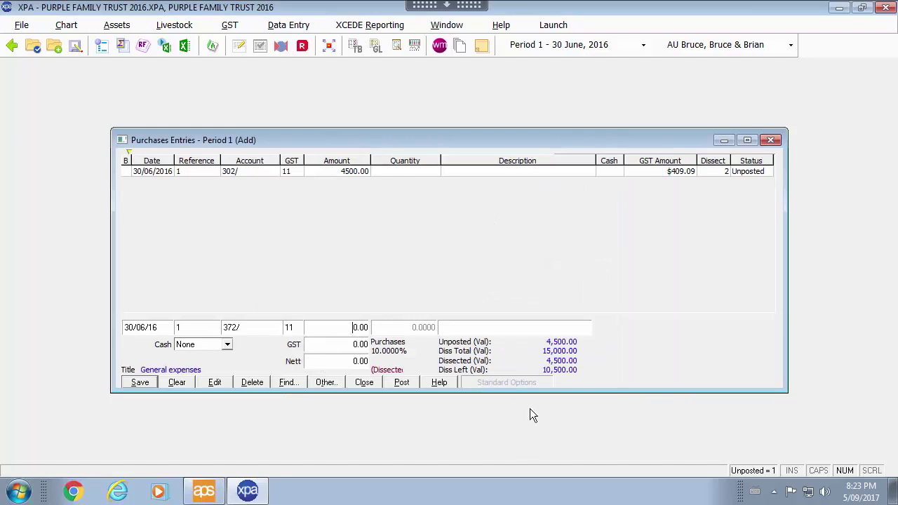
pyautogui.write('10500')
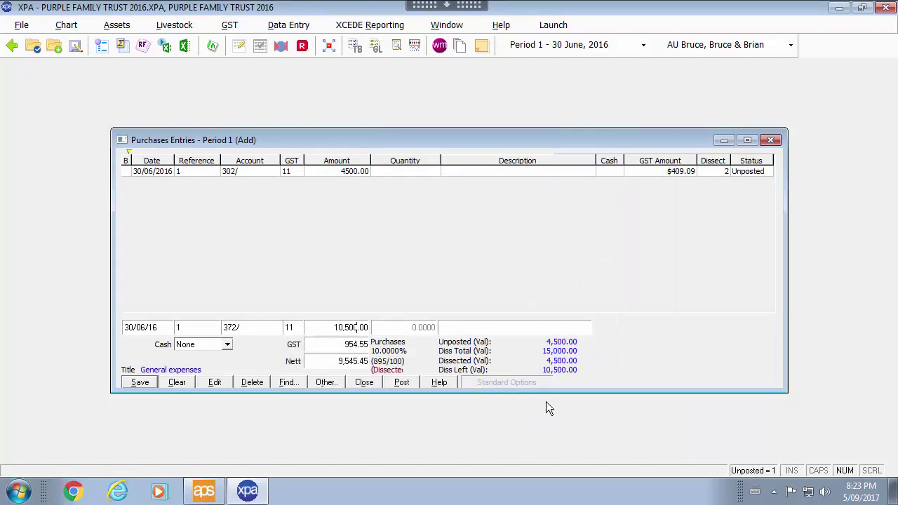
pyautogui.press('Return')
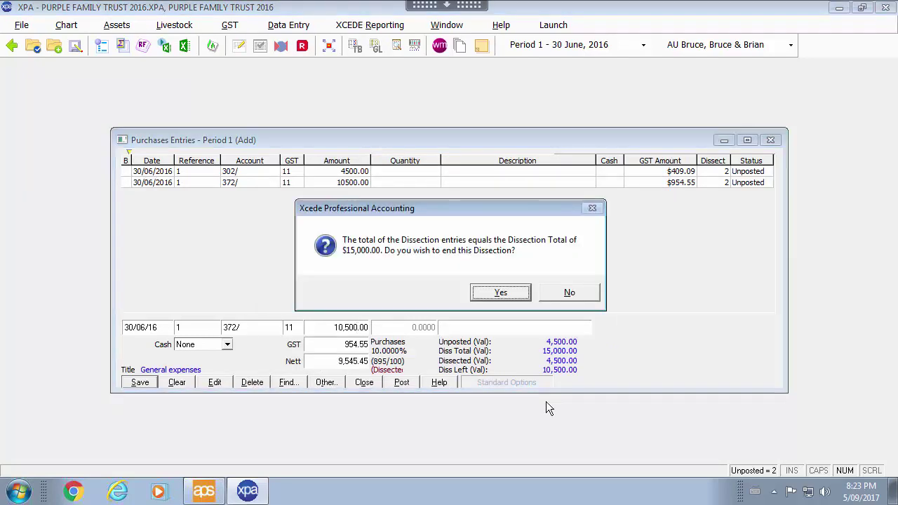
pyautogui.click(516, 293)
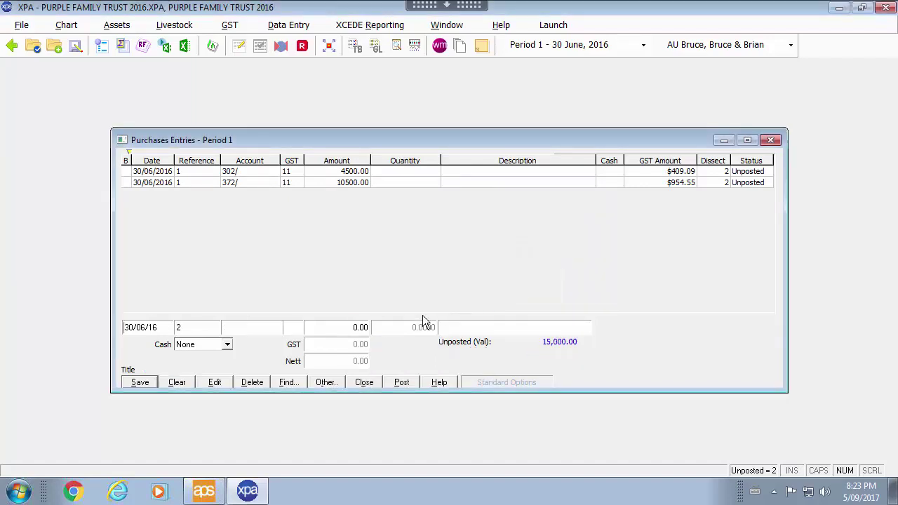
# - Post the period 1 purchases entries with the contra on suspense account 680/ and close the purchases entries
pyautogui.click(401, 382)
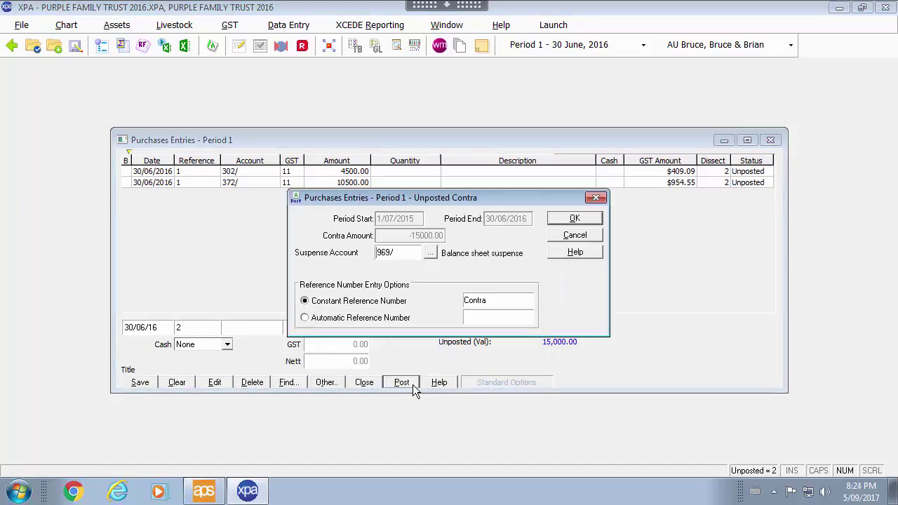
pyautogui.click(328, 254)
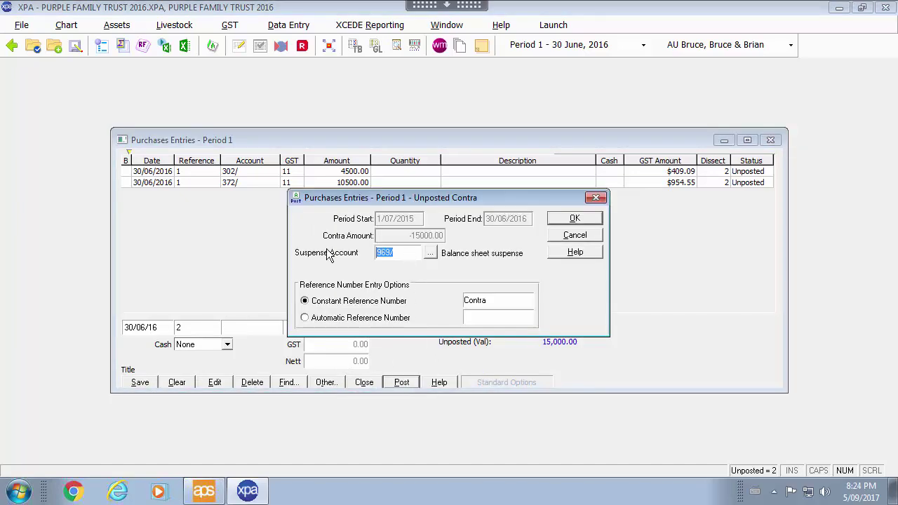
pyautogui.click(582, 217)
pyautogui.click(498, 292)
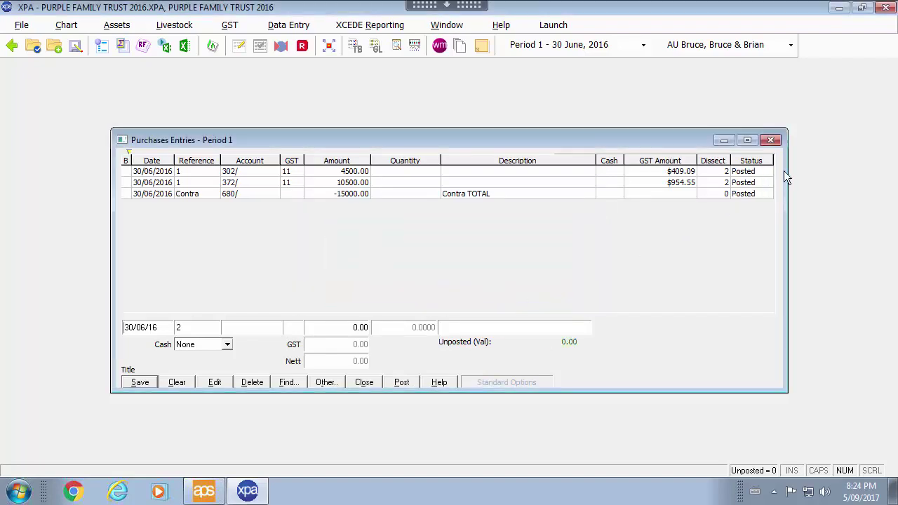
pyautogui.click(771, 140)
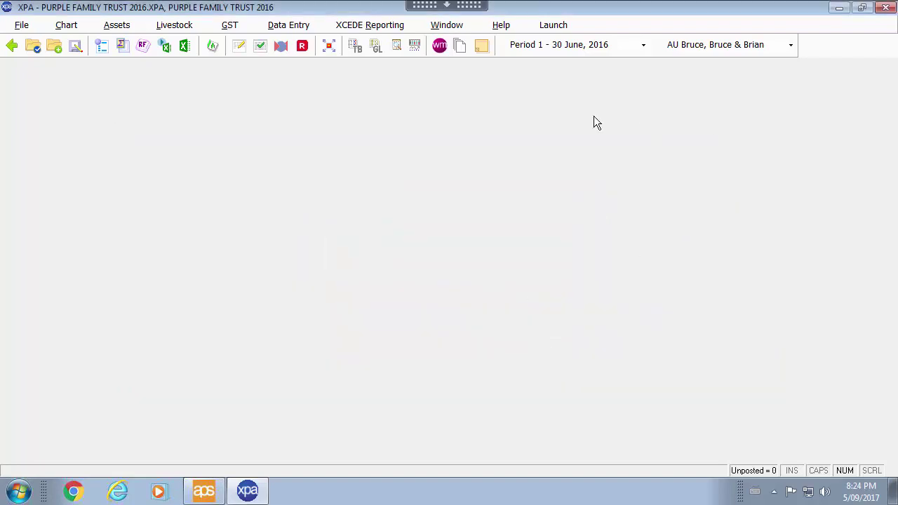
# - Run the trial balance, open the period 1 journal entries with it, and tile both windows horizontally to view them together
pyautogui.click(361, 49)
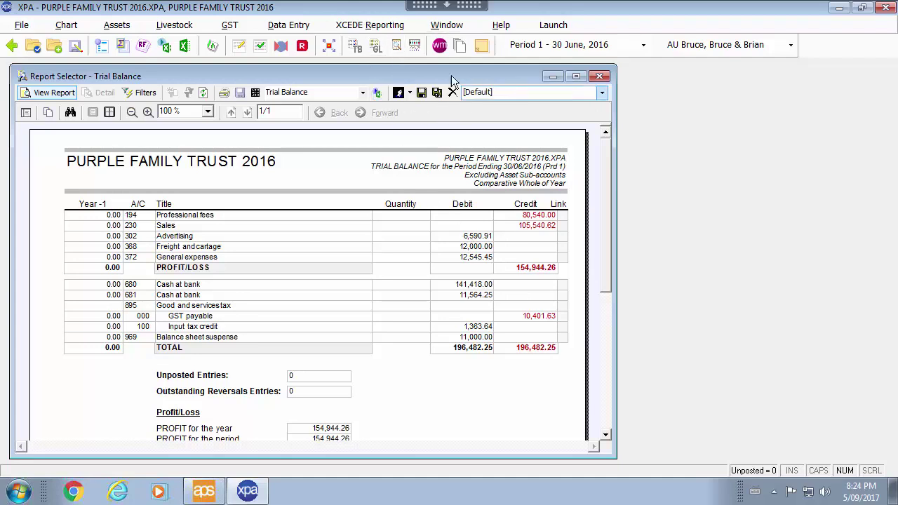
pyautogui.click(301, 28)
pyautogui.click(307, 79)
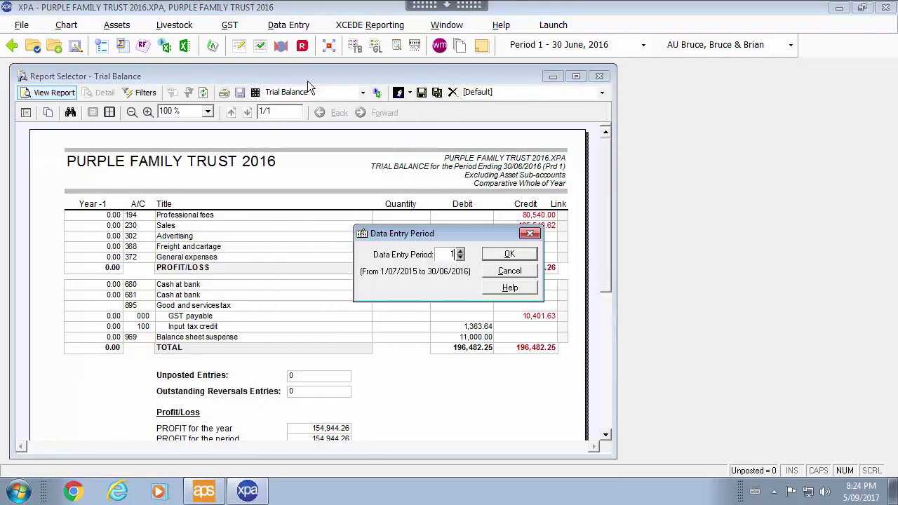
pyautogui.click(510, 254)
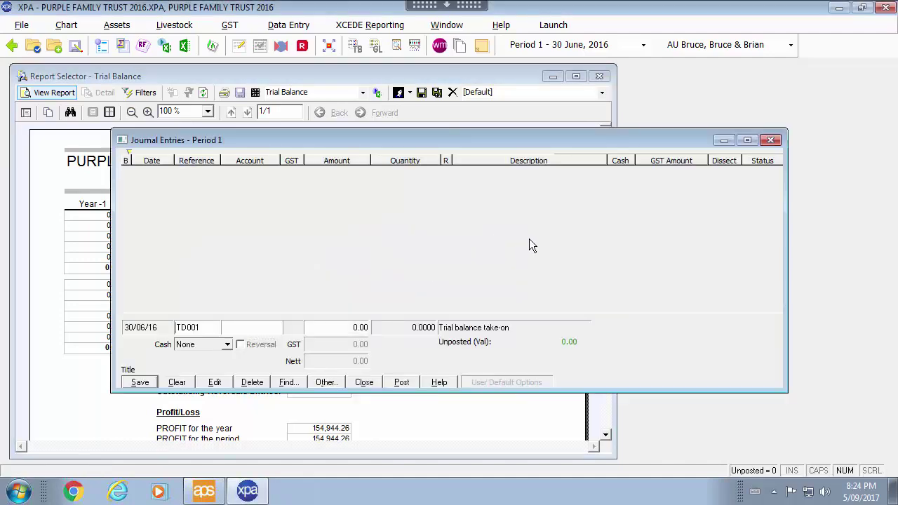
pyautogui.click(446, 25)
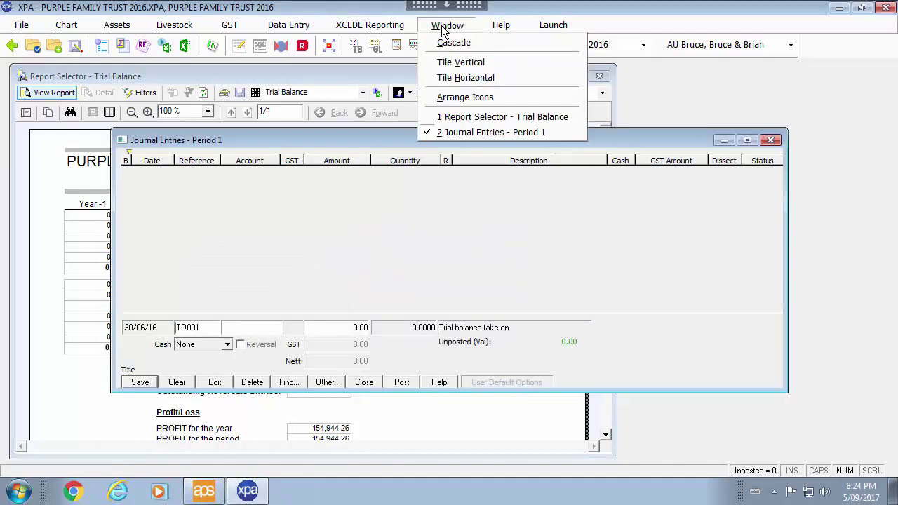
pyautogui.click(474, 77)
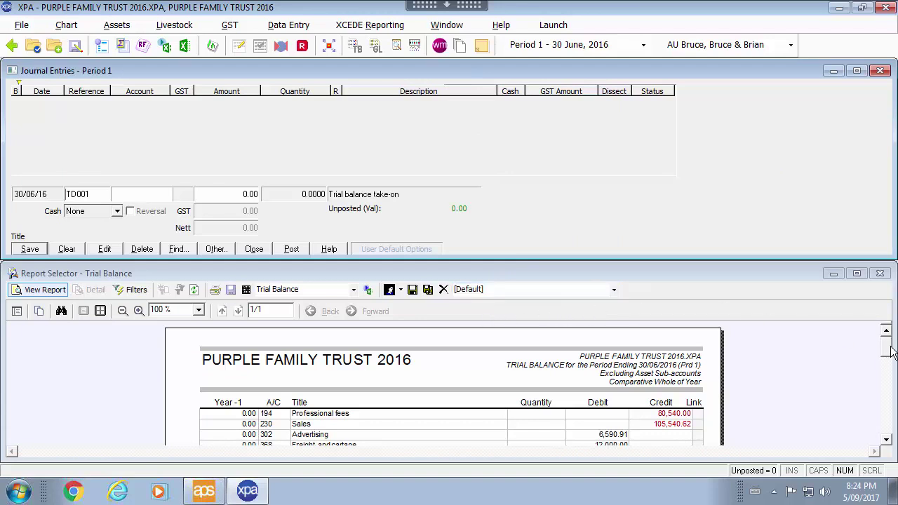
pyautogui.moveTo(887, 350)
pyautogui.mouseDown()
pyautogui.moveTo(889, 372)
pyautogui.moveTo(889, 364)
pyautogui.mouseUp()
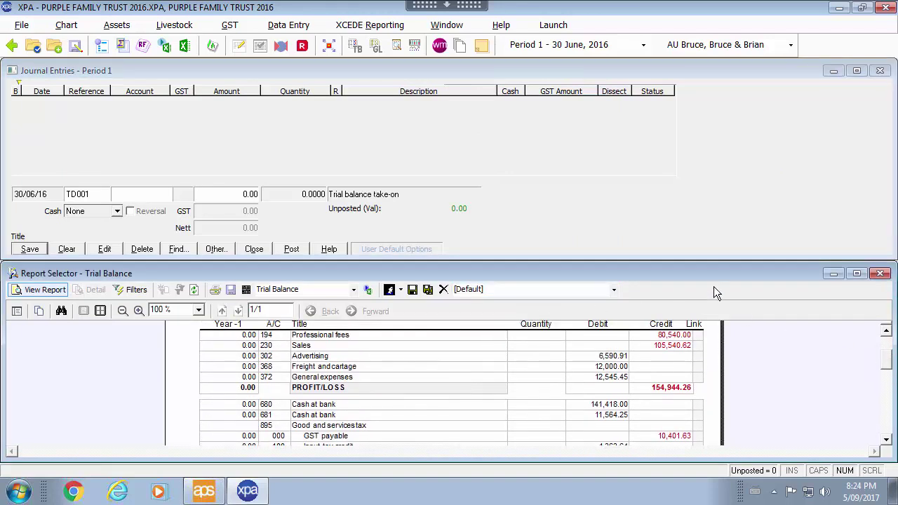
# - View the tiled trial balance at full size, restore it to its smaller window, and close the report
pyautogui.click(856, 273)
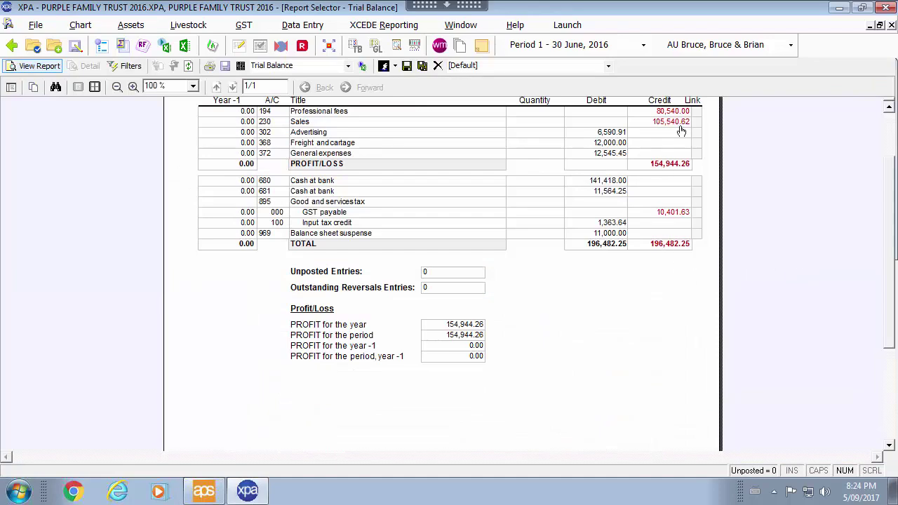
pyautogui.click(879, 26)
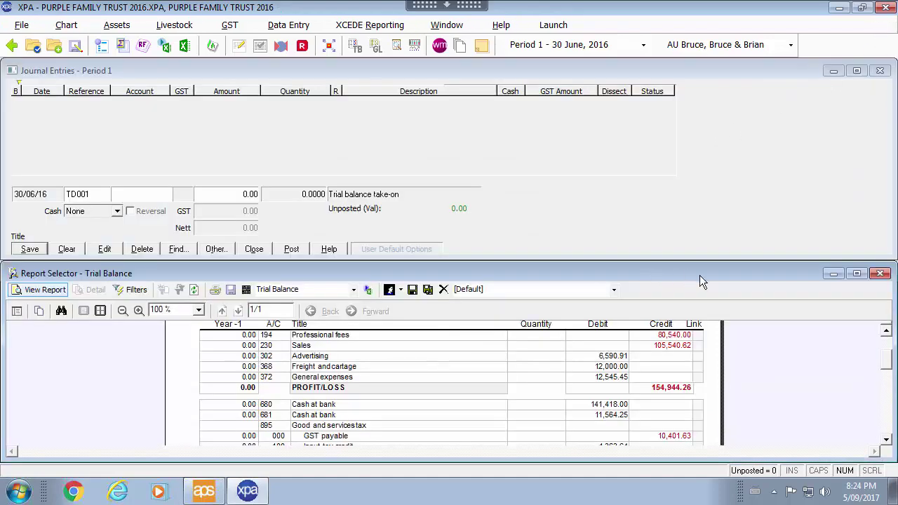
pyautogui.moveTo(791, 273); pyautogui.dragTo(665, 179)
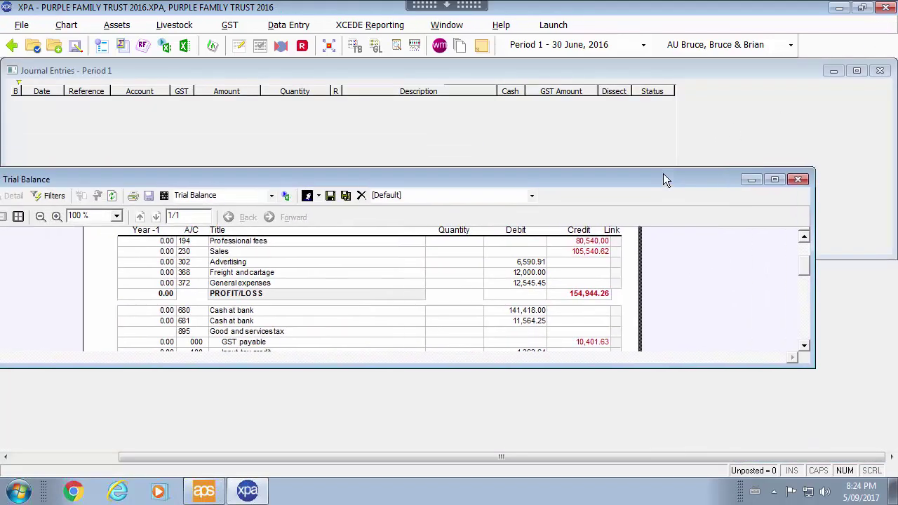
pyautogui.click(797, 181)
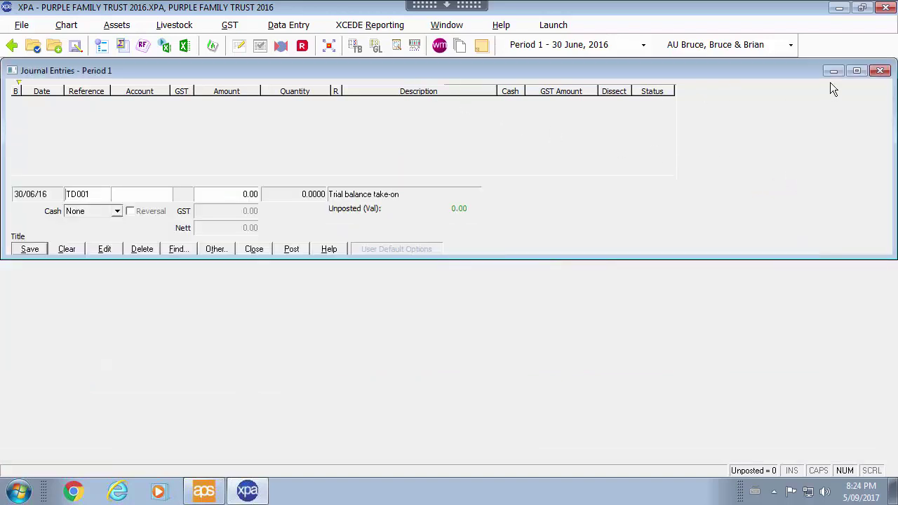
# - Maximise the period 1 Journal Entries window, look over the data entry commands, and close the journal entries
pyautogui.click(857, 70)
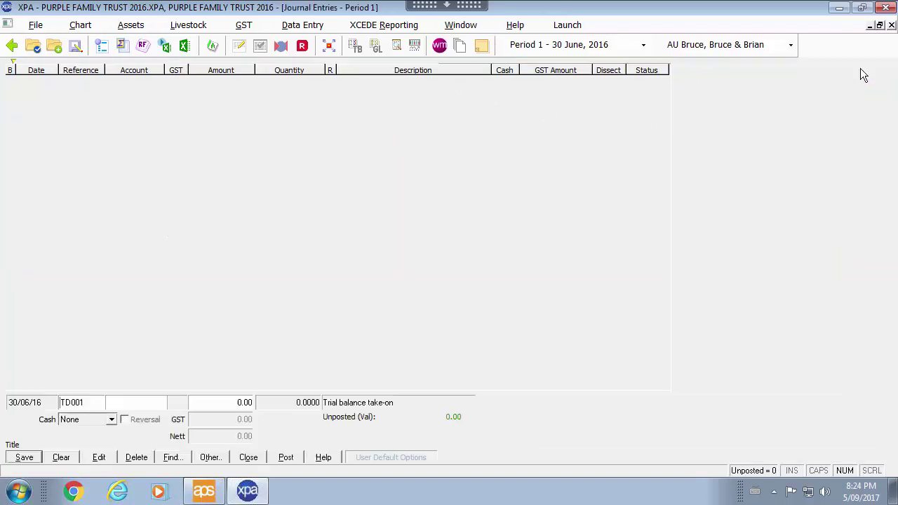
pyautogui.click(303, 26)
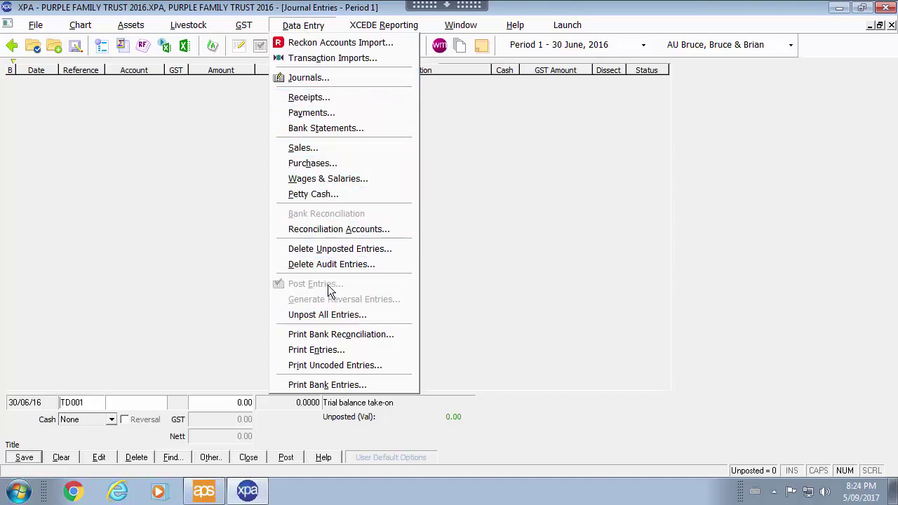
pyautogui.click(608, 250)
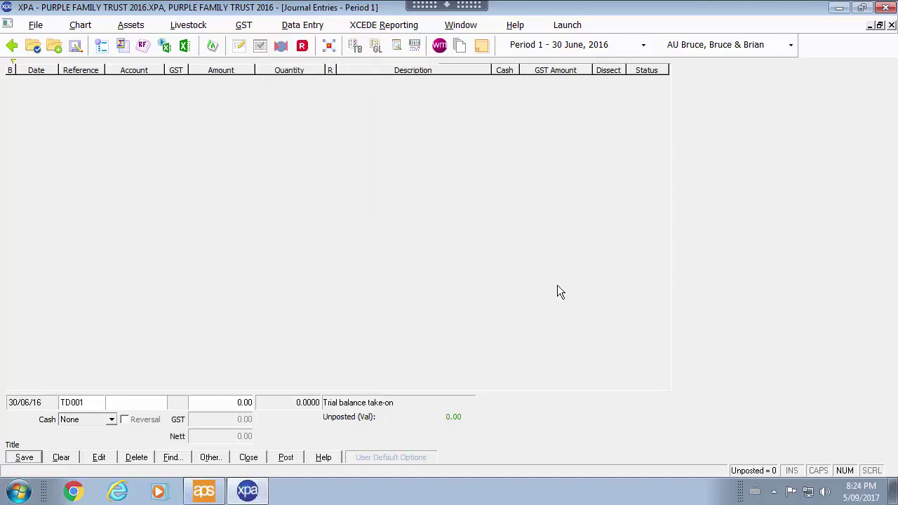
pyautogui.click(892, 25)
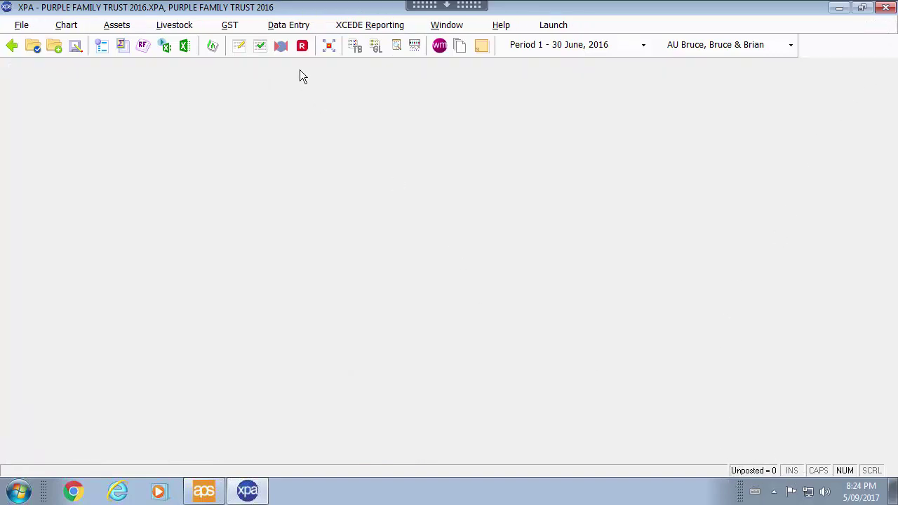
# - Run the trial balance and open the period 1 journal entries in front of it
pyautogui.click(353, 47)
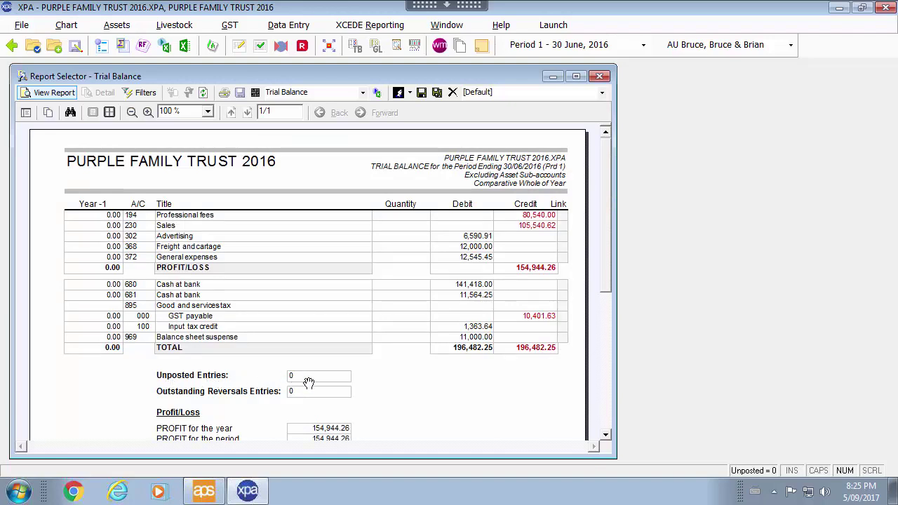
pyautogui.click(310, 382)
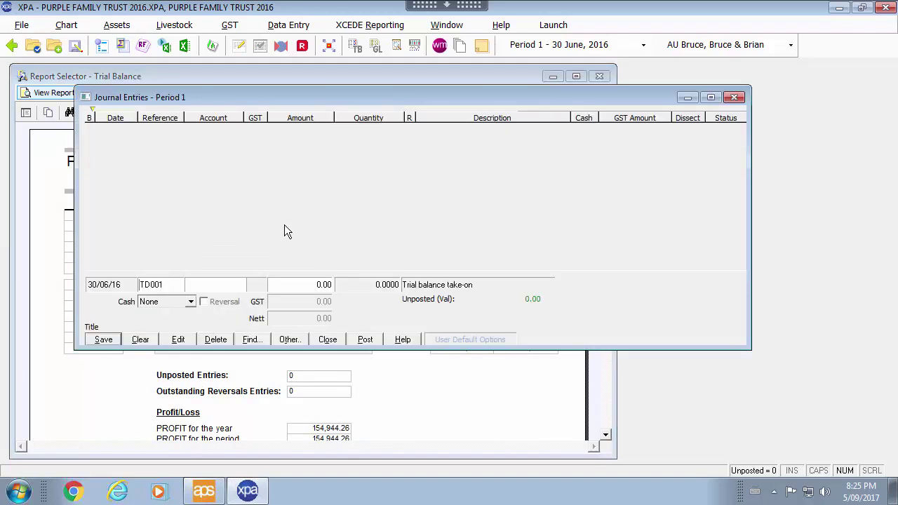
# - Switch the data entry setup from journals to the Sales entry type for period 1
pyautogui.click(298, 341)
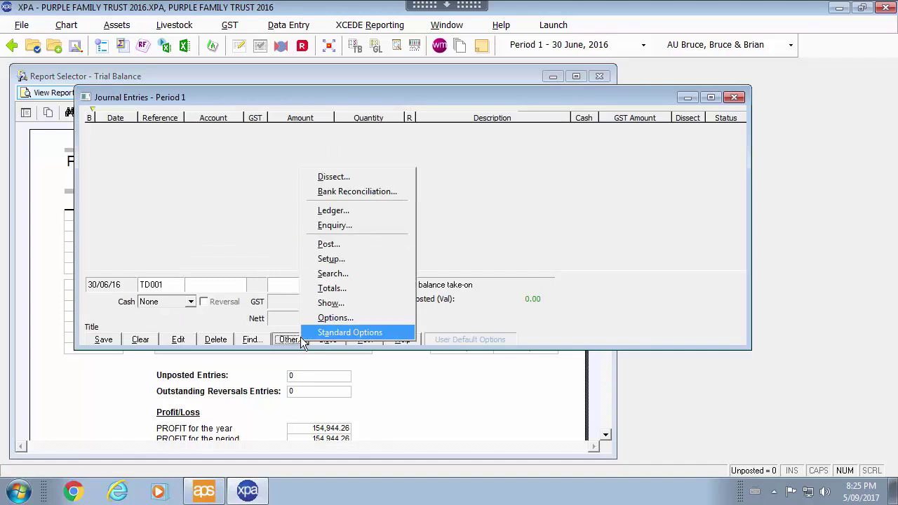
pyautogui.click(344, 260)
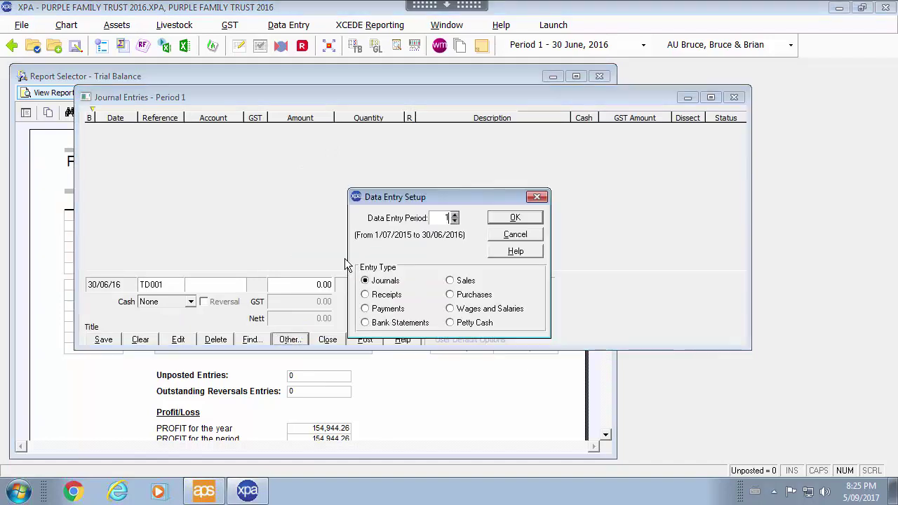
pyautogui.click(455, 215)
pyautogui.click(455, 221)
pyautogui.click(462, 282)
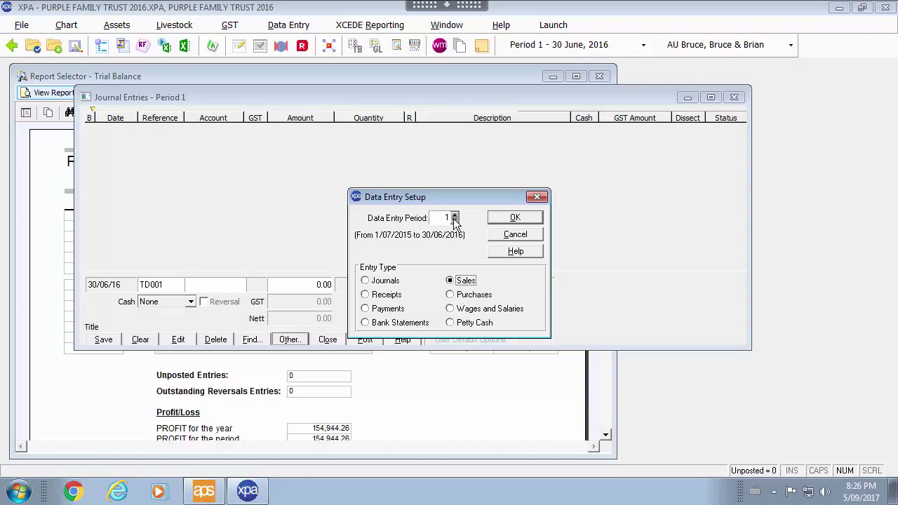
pyautogui.click(513, 219)
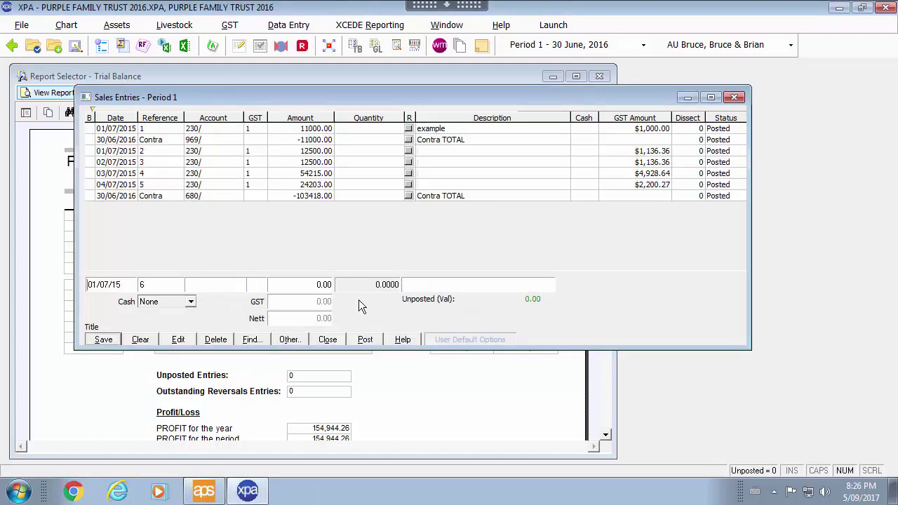
# - Switch the data entry setup back from sales to the Journals entry type for period 1
pyautogui.click(303, 338)
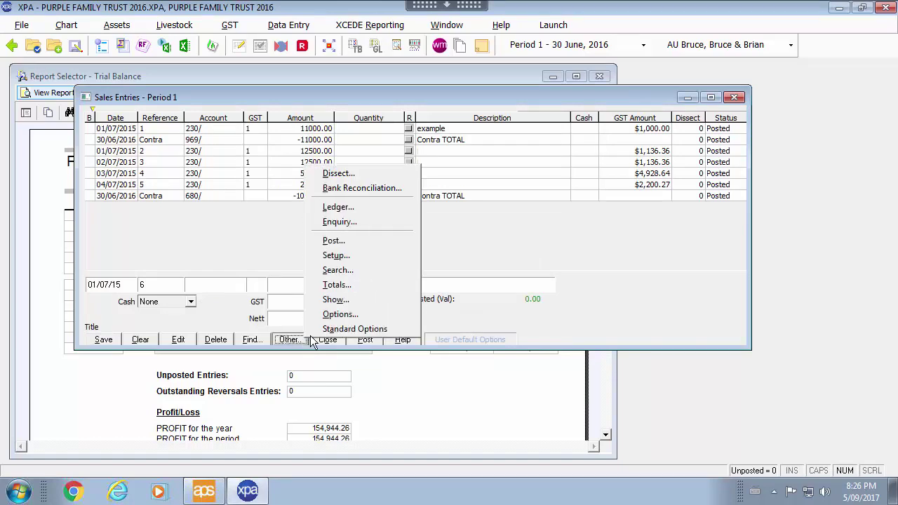
pyautogui.click(348, 256)
pyautogui.click(389, 282)
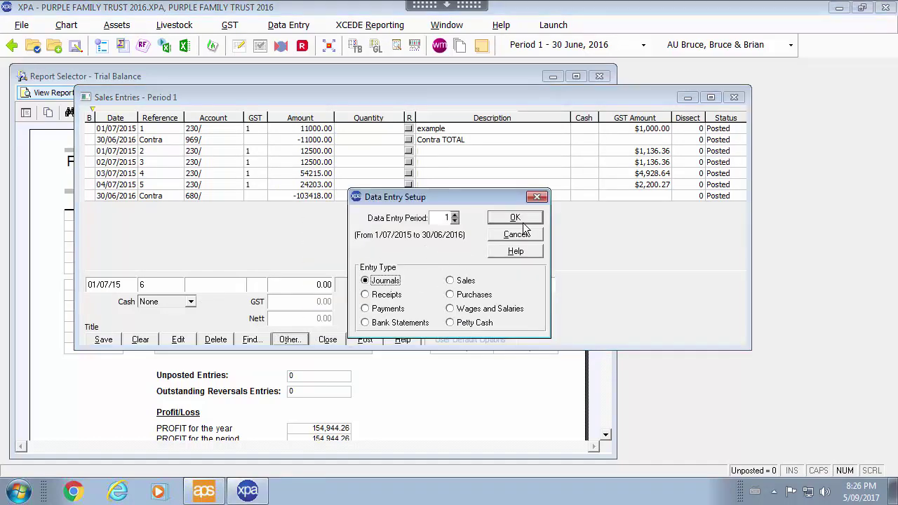
pyautogui.click(523, 223)
pyautogui.click(296, 341)
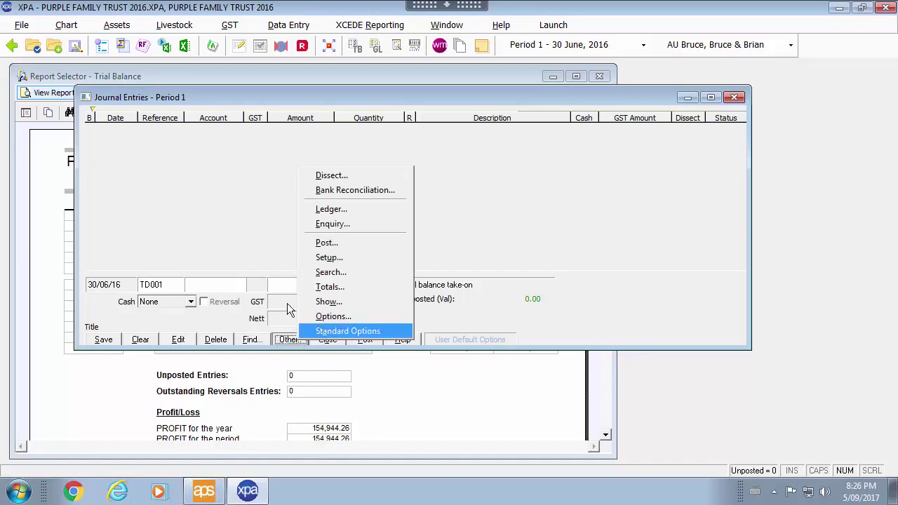
pyautogui.click(220, 214)
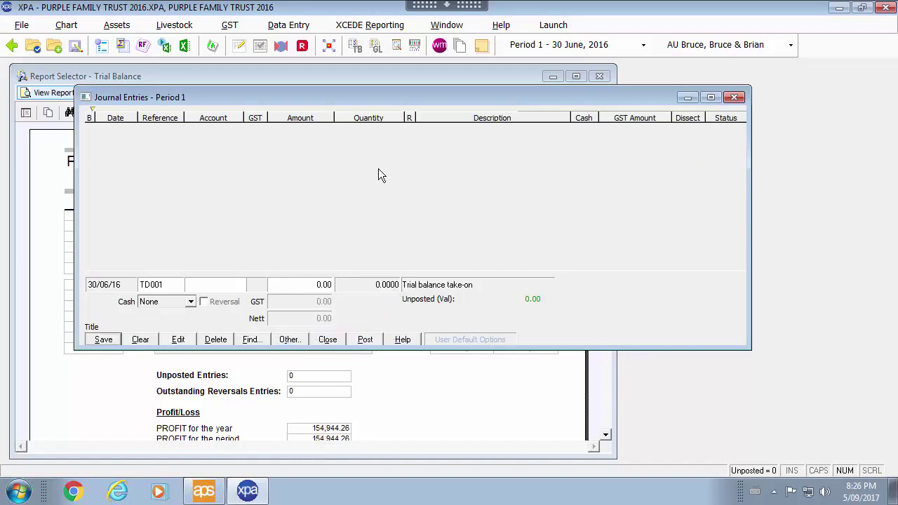
# - Set the journal show options to All Entries, save them as the user default, and apply them
pyautogui.click(299, 342)
pyautogui.click(316, 302)
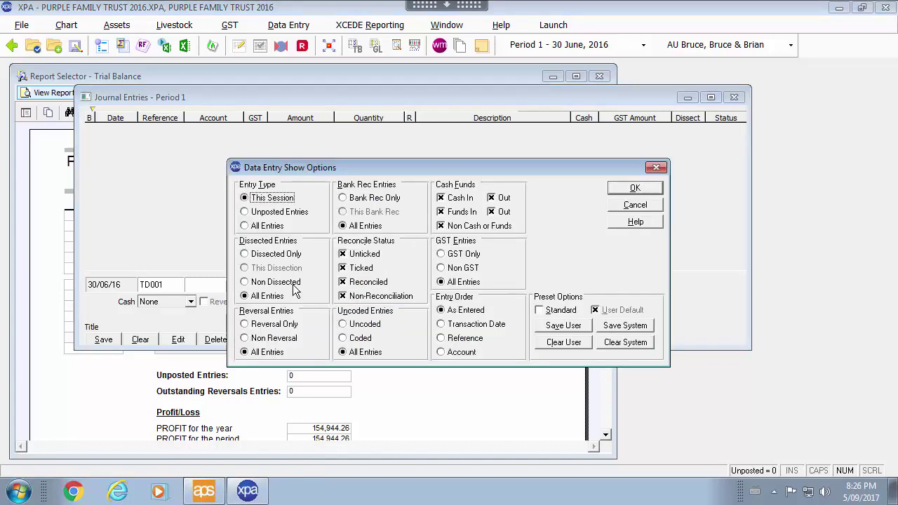
pyautogui.click(269, 226)
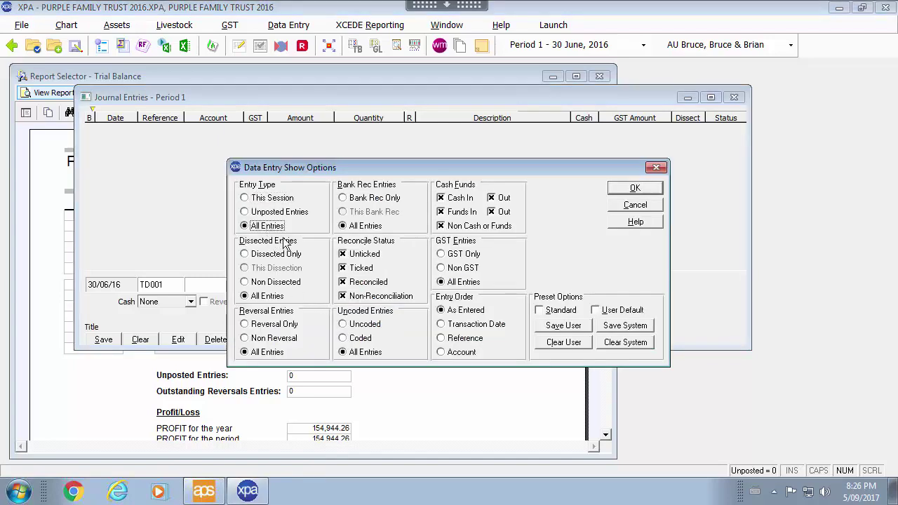
pyautogui.click(571, 327)
pyautogui.click(506, 293)
pyautogui.click(627, 199)
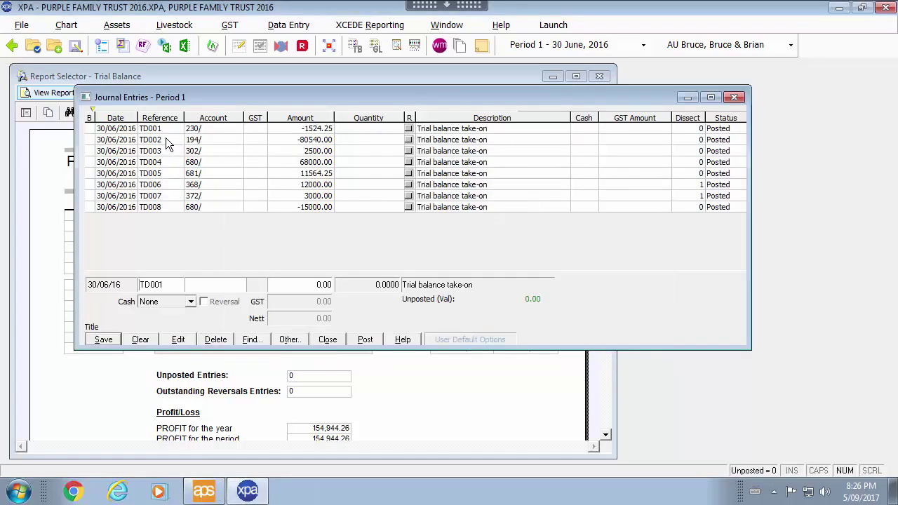
# - Open journal entry TD008 and run an account enquiry on its account 680/
pyautogui.doubleClick(220, 207)
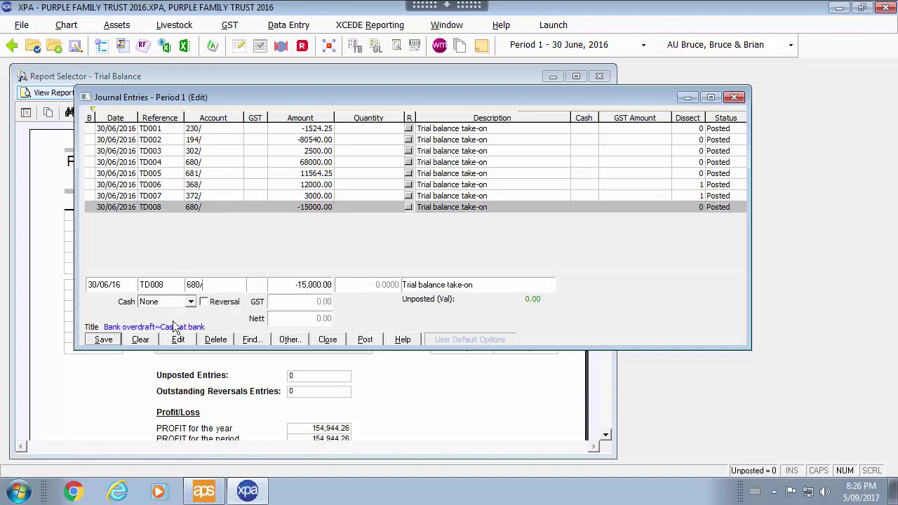
pyautogui.click(274, 340)
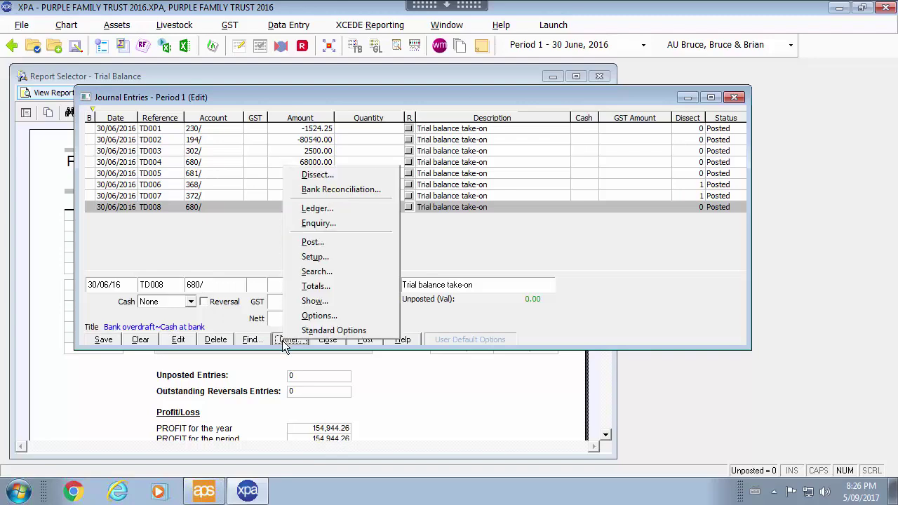
pyautogui.click(335, 223)
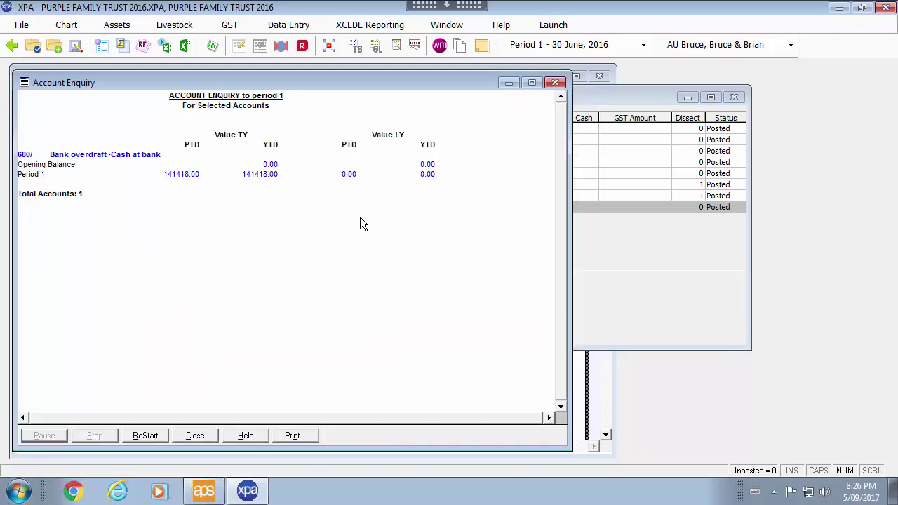
pyautogui.press('Escape')
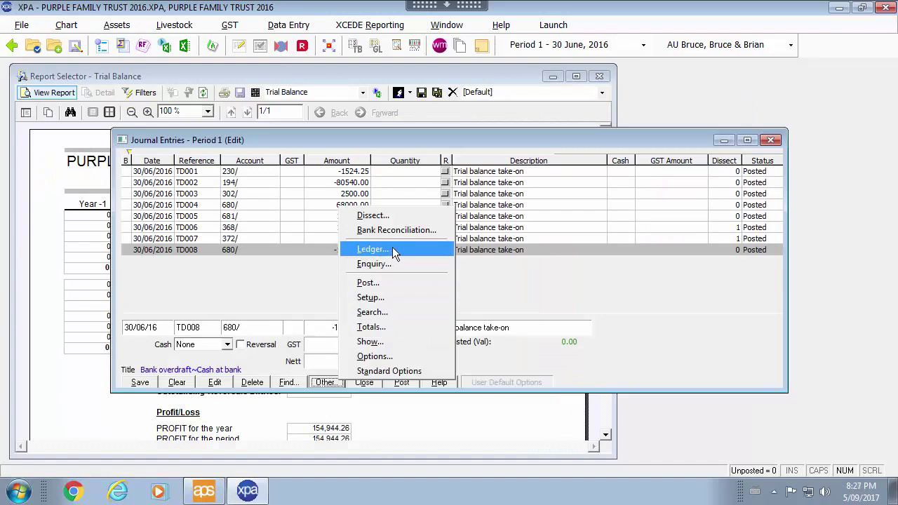
# - Close the trial balance report, then view and close the general ledger report for account 680/
pyautogui.click(411, 250)
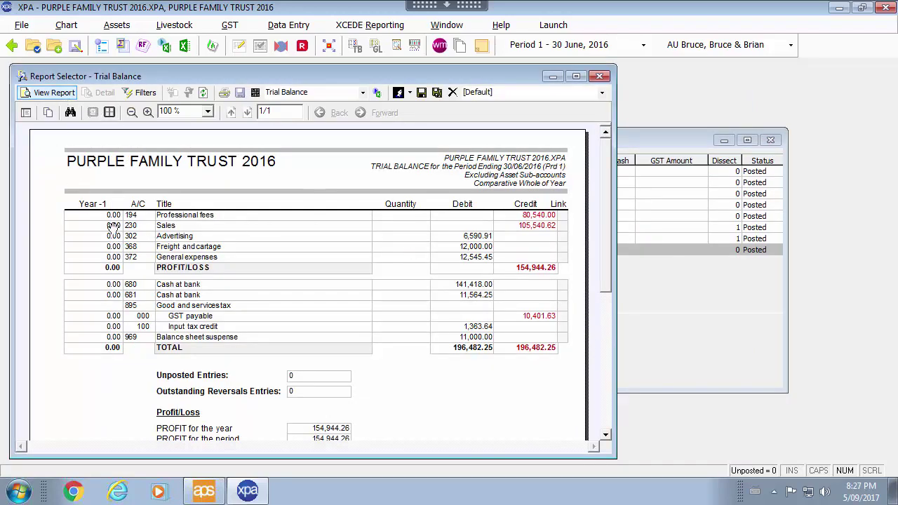
pyautogui.click(600, 76)
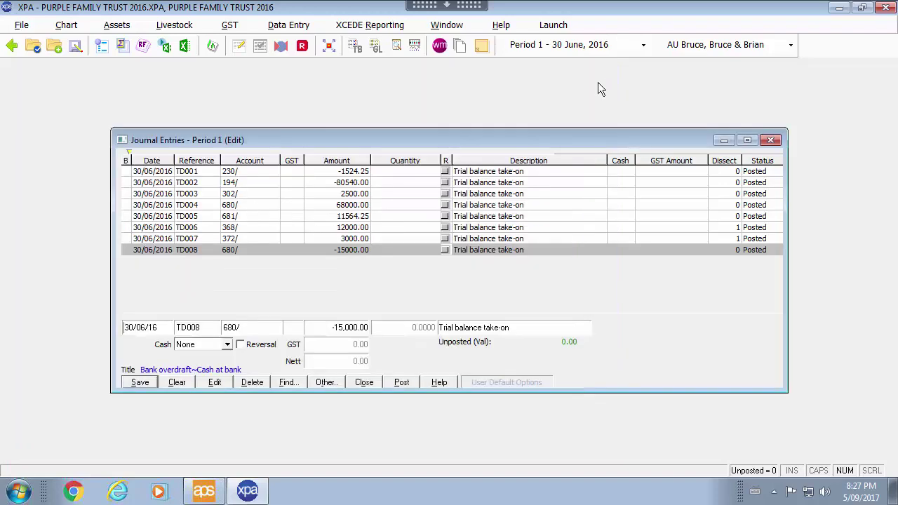
pyautogui.click(324, 382)
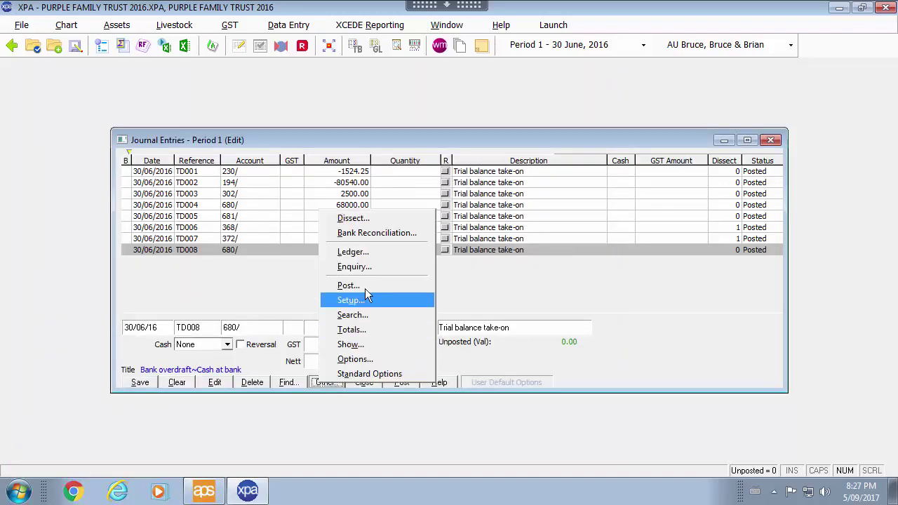
pyautogui.click(366, 251)
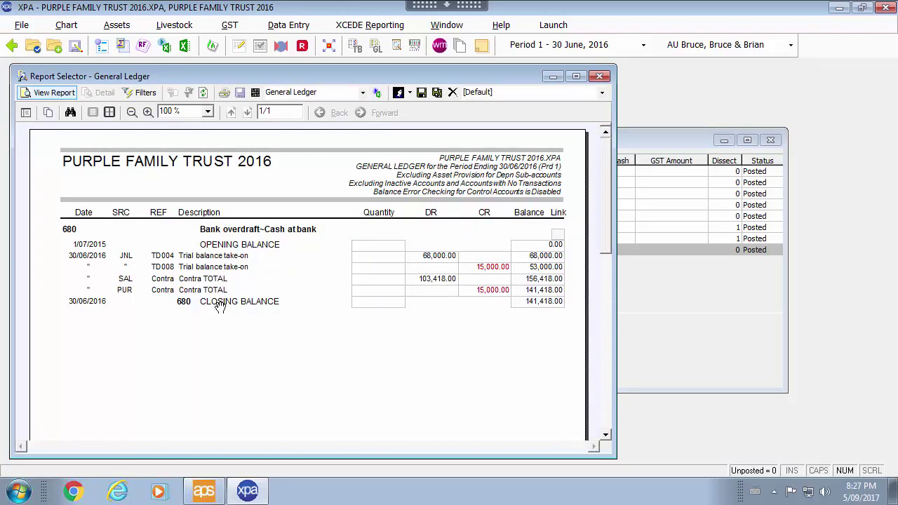
pyautogui.click(599, 76)
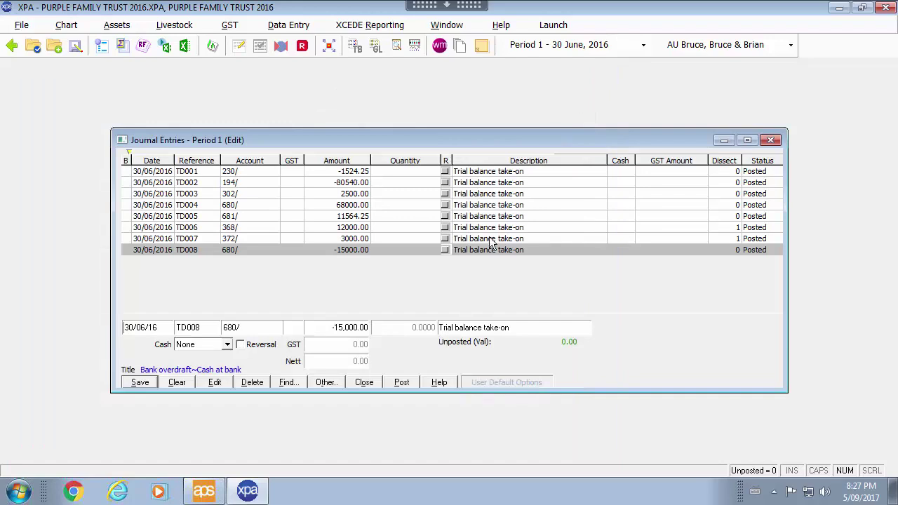
# - Delete the posted journal entry TD005 on account 681/
pyautogui.click(334, 384)
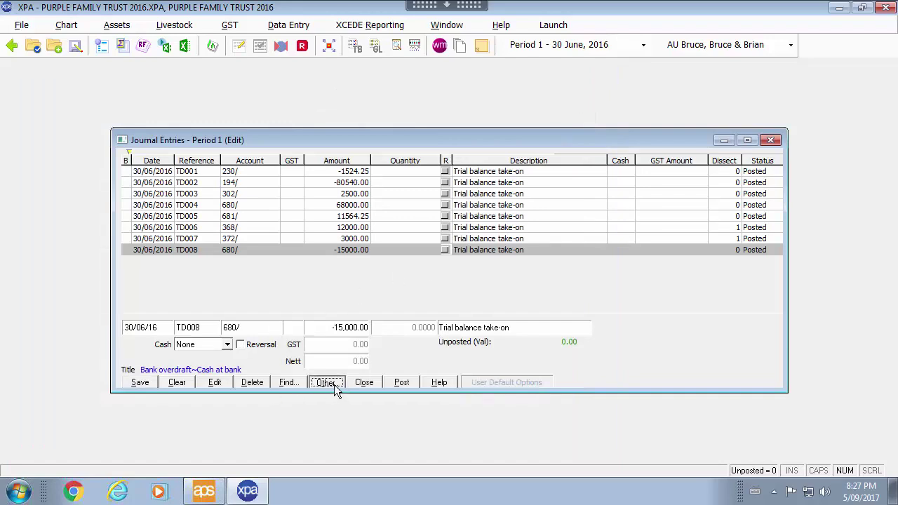
pyautogui.click(284, 289)
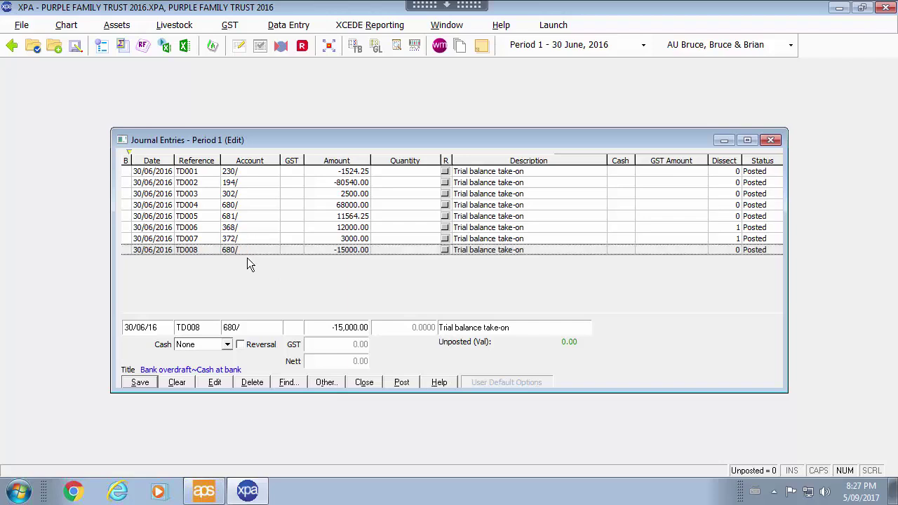
pyautogui.click(267, 215)
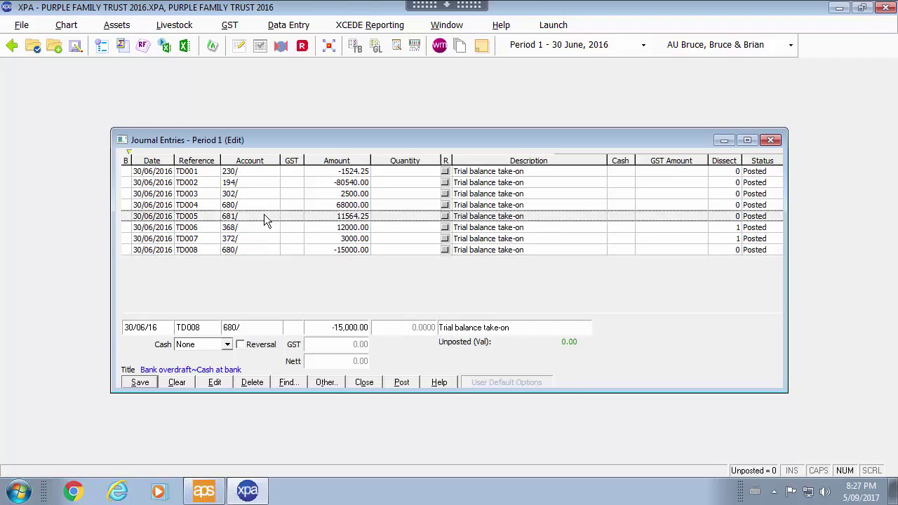
pyautogui.click(252, 382)
pyautogui.click(434, 294)
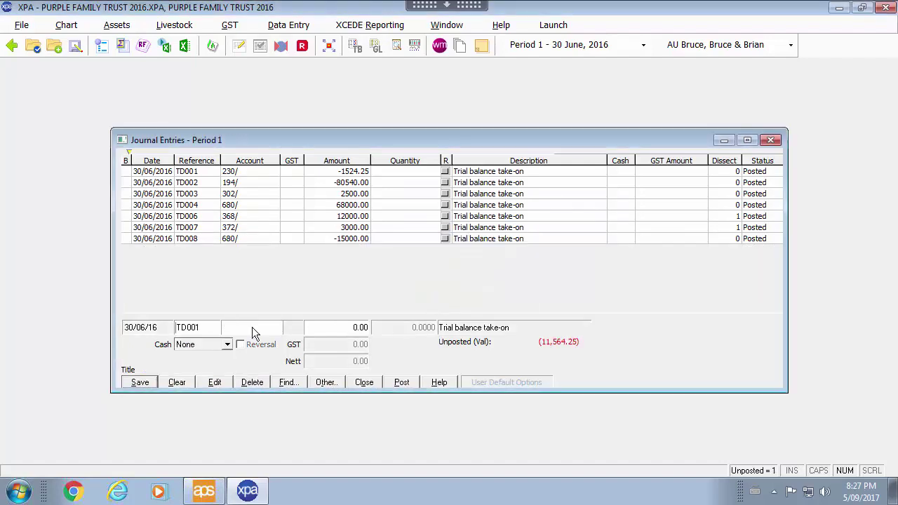
# - Add a journal entry with reference TD001 for 11564.25 to account 680/
pyautogui.write('680')
pyautogui.press('Tab')
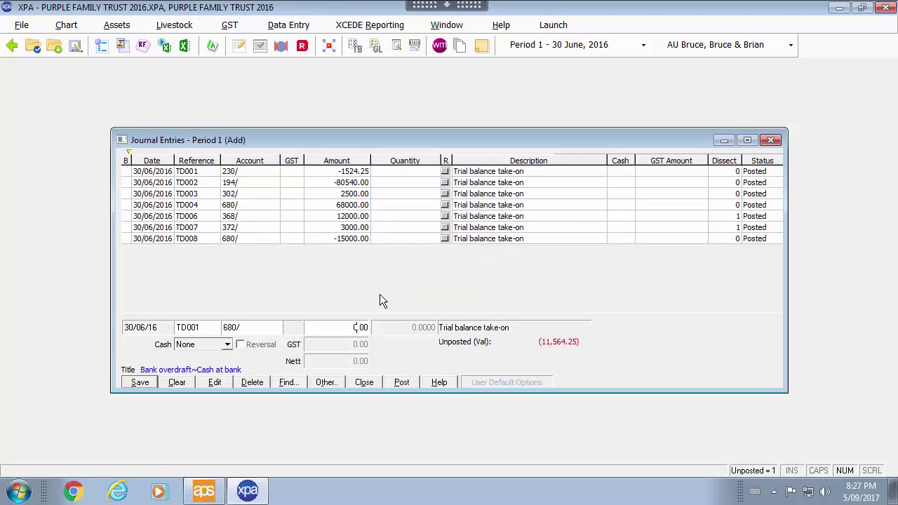
pyautogui.write('11564.2')
pyautogui.write('5')
pyautogui.press('Return')
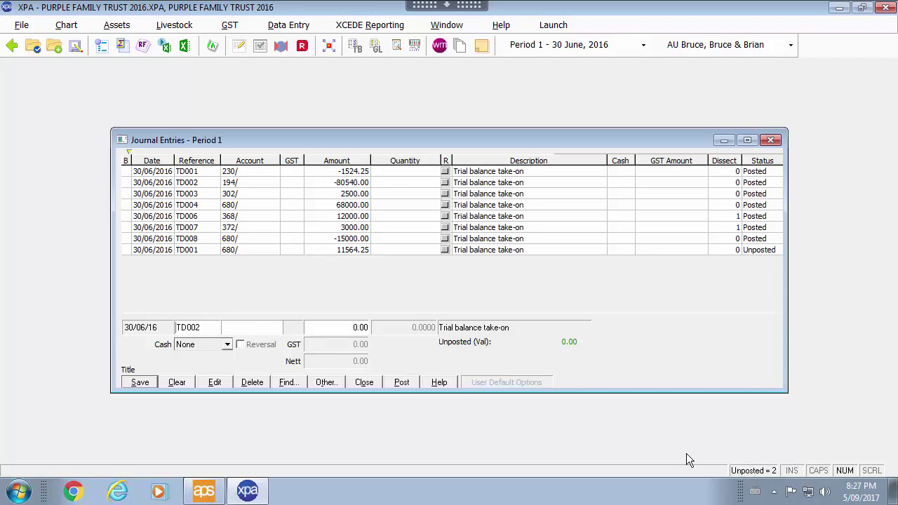
# - Post the period 1 journal entries and close the journal entries window
pyautogui.click(413, 388)
pyautogui.click(500, 293)
pyautogui.click(772, 140)
# - Post all entry types from period 1 to period 2 and close the Post Entries dialog
pyautogui.click(309, 26)
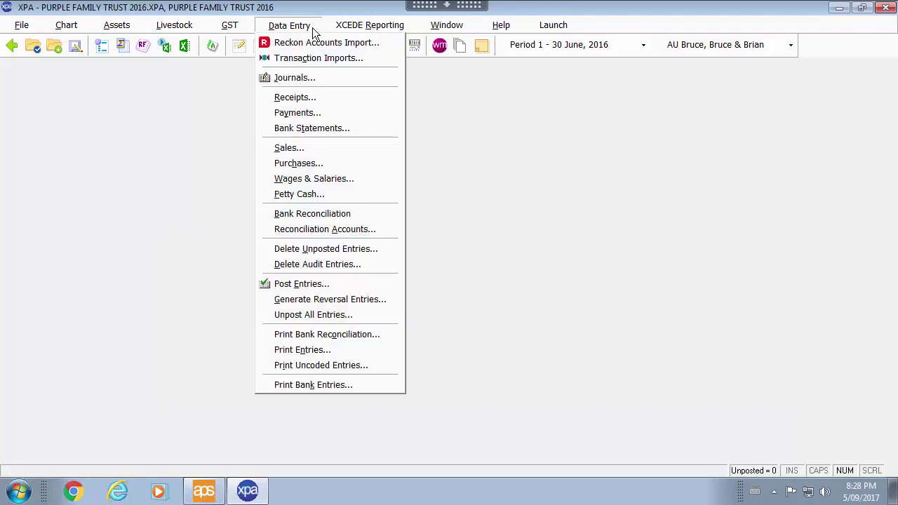
pyautogui.click(345, 287)
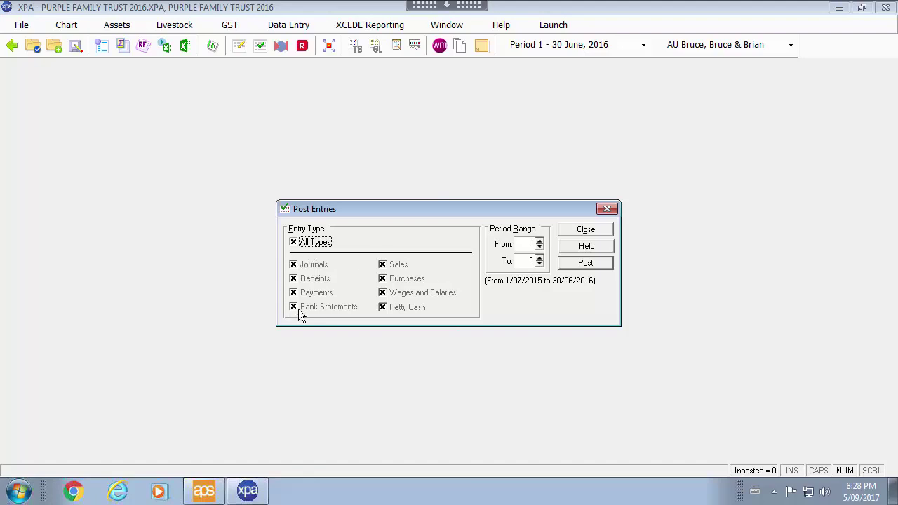
pyautogui.click(540, 258)
pyautogui.click(587, 264)
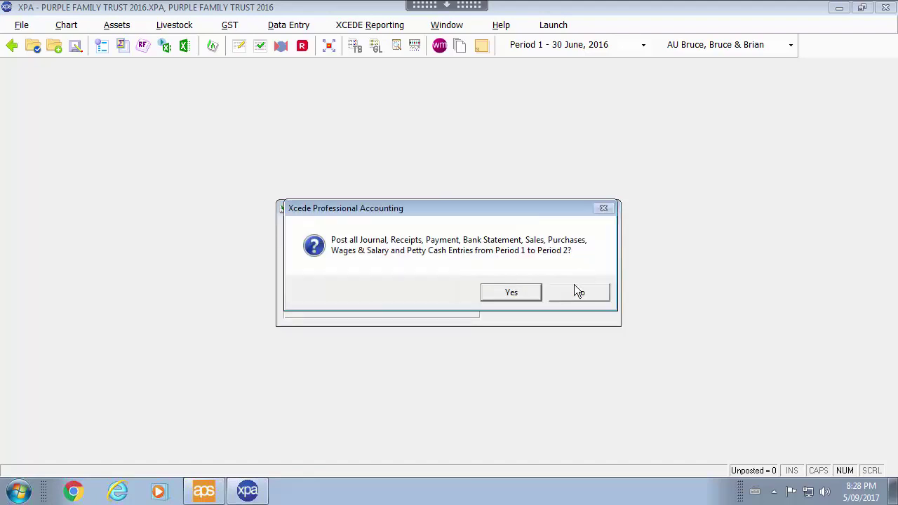
pyautogui.click(523, 293)
pyautogui.click(521, 292)
pyautogui.click(593, 228)
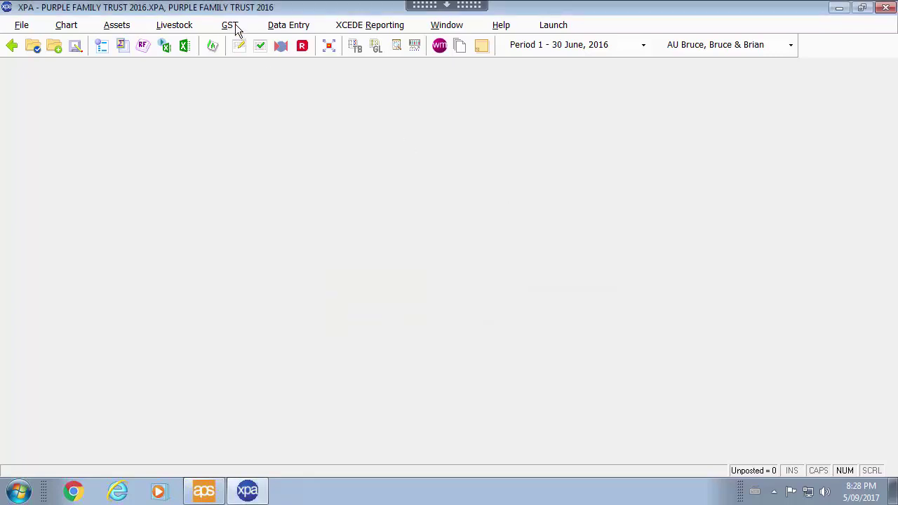
# - Unpost all existing ledger and asset transactions in the Purple Family Trust 2016 ledger
pyautogui.click(288, 26)
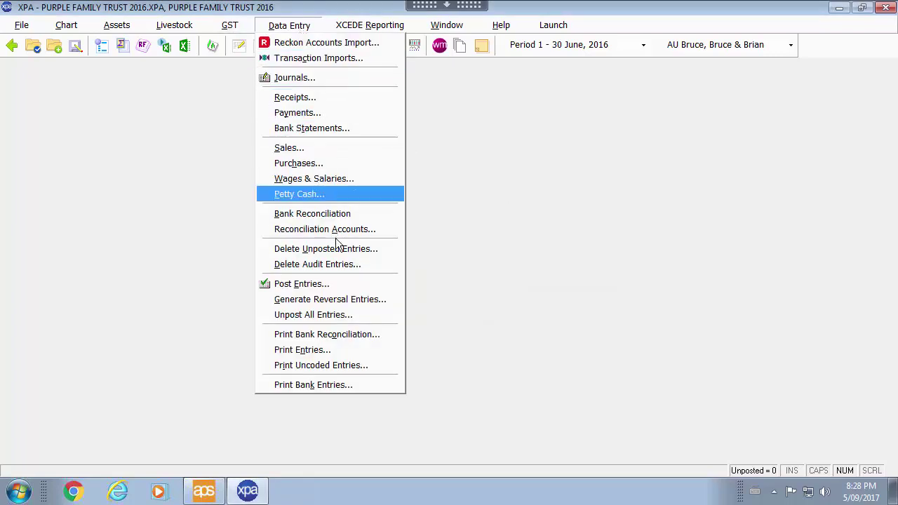
pyautogui.click(350, 315)
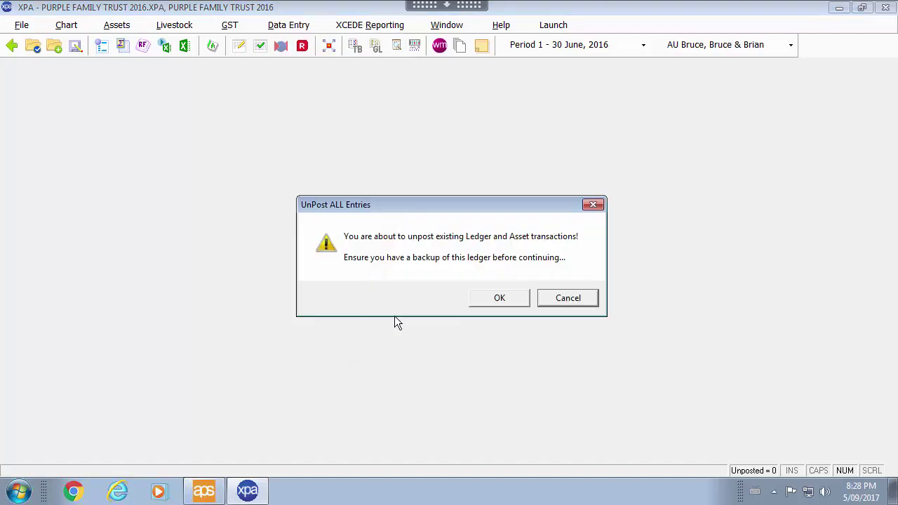
pyautogui.click(505, 303)
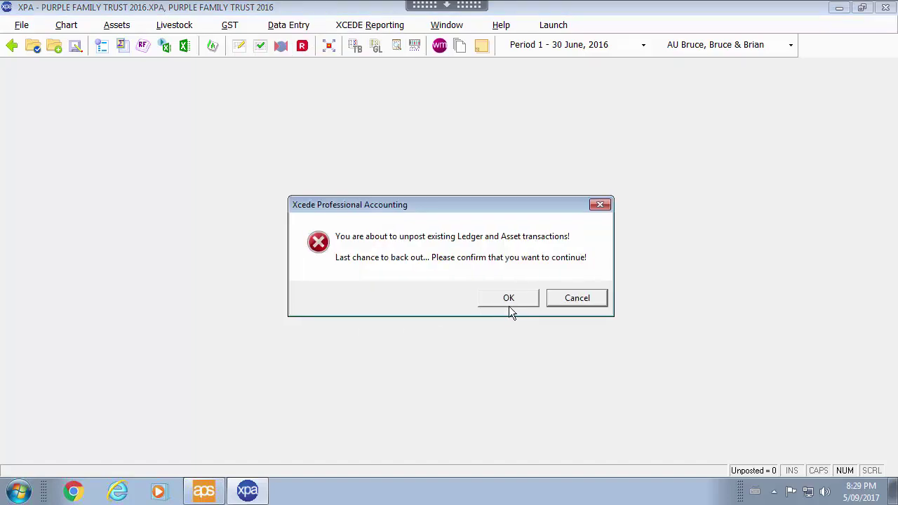
pyautogui.click(519, 300)
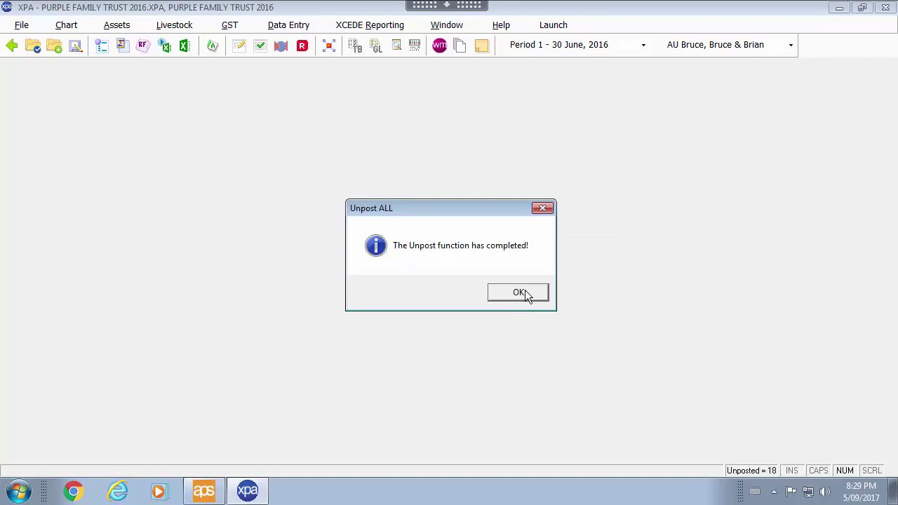
pyautogui.click(524, 290)
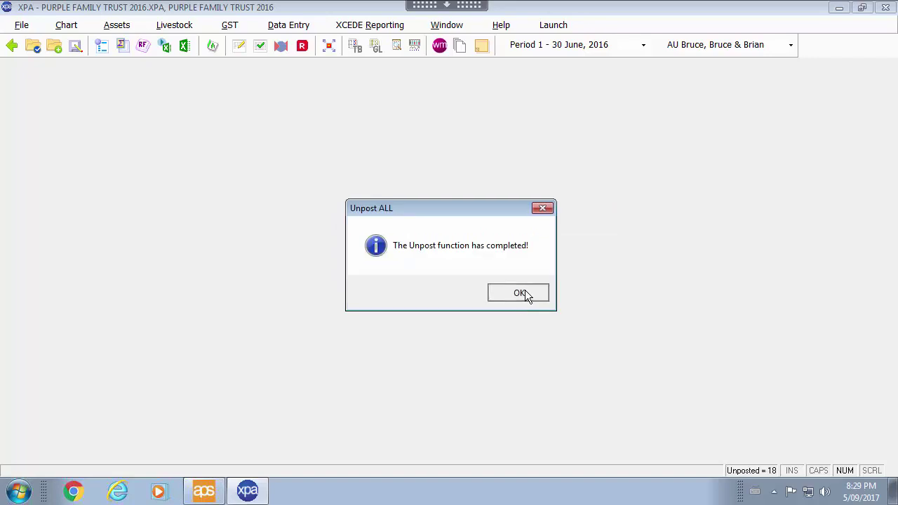
# - Post the unposted entries of all types again for periods 1 to 2 and close the Post Entries dialog
pyautogui.click(317, 25)
pyautogui.click(361, 279)
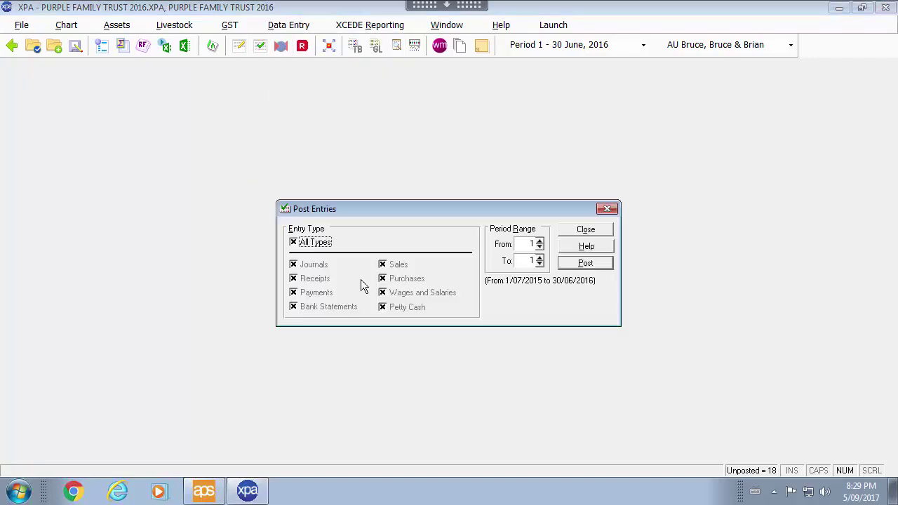
pyautogui.click(538, 258)
pyautogui.click(585, 265)
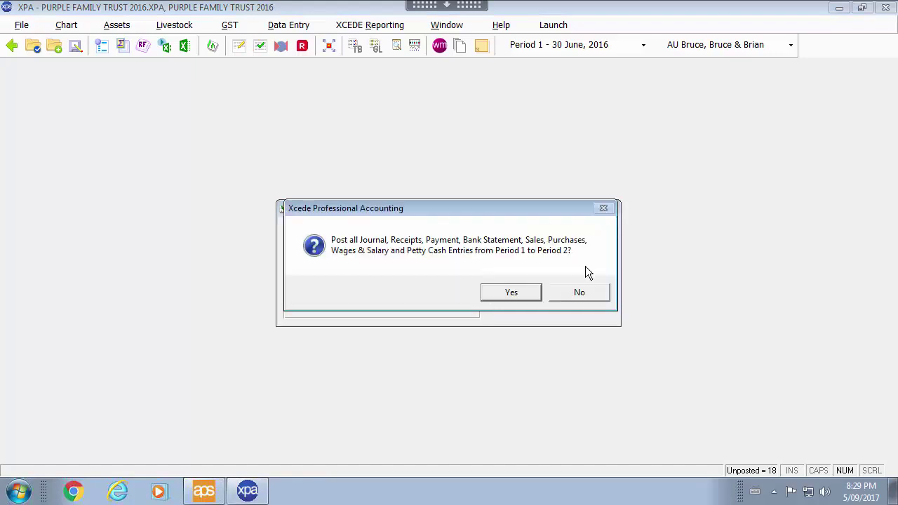
pyautogui.click(525, 294)
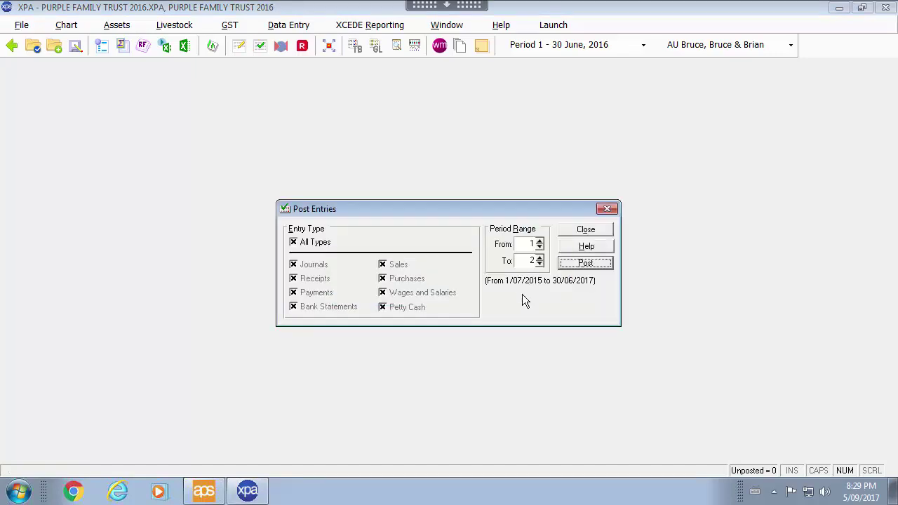
pyautogui.click(588, 230)
pyautogui.click(305, 27)
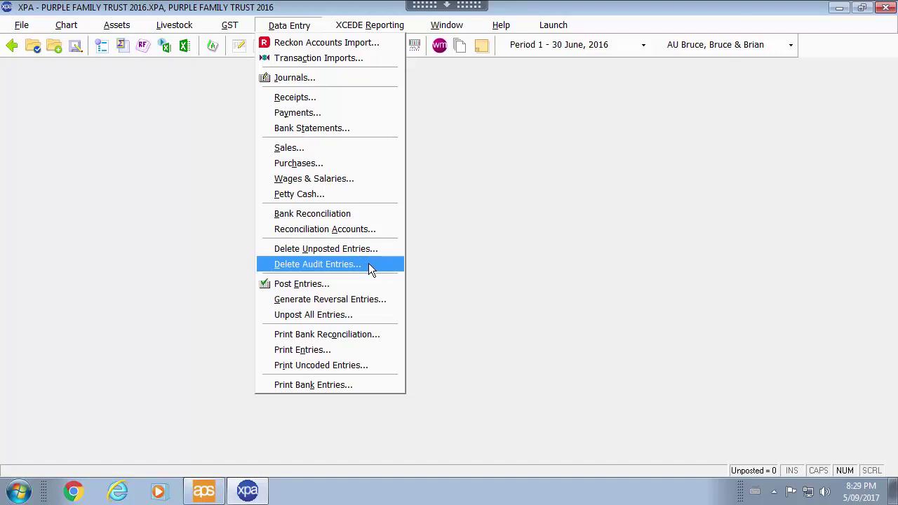
pyautogui.click(484, 289)
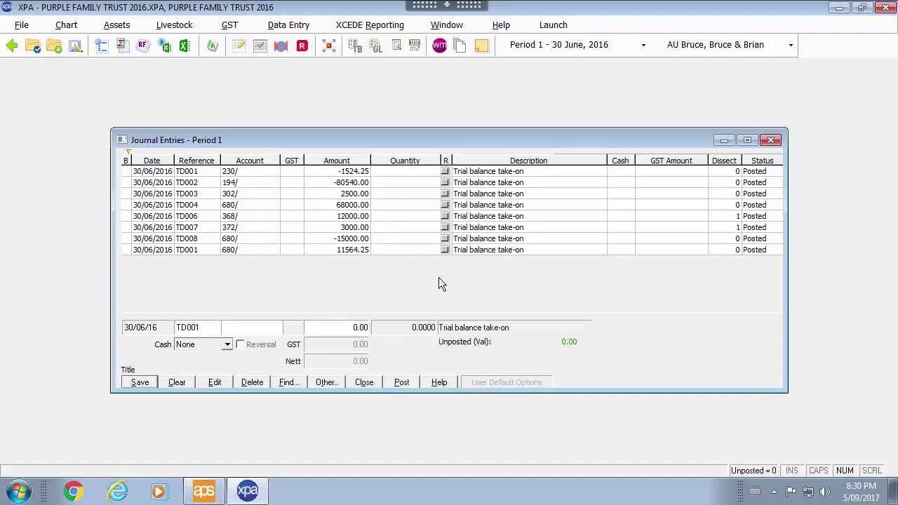
# - View the data entry shortcut key list from the period 1 journal entries, and close the list and the journal window
pyautogui.press('F2')
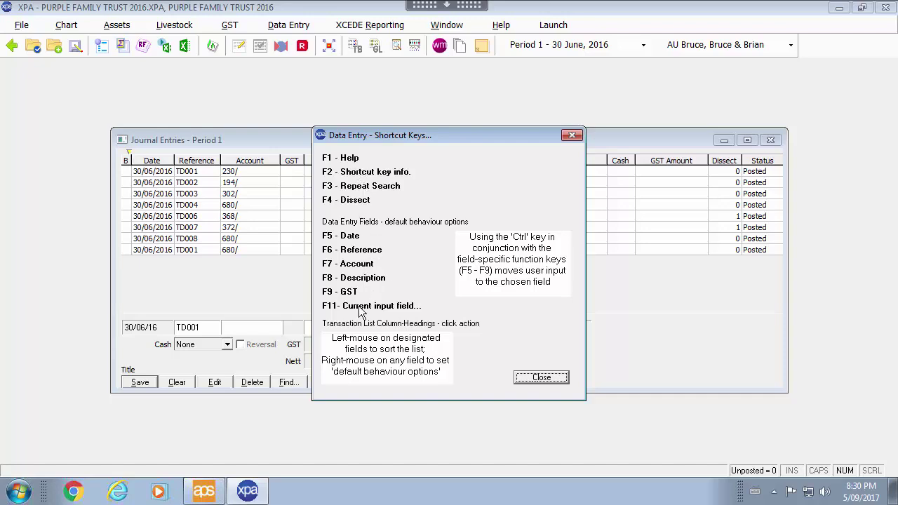
pyautogui.click(560, 380)
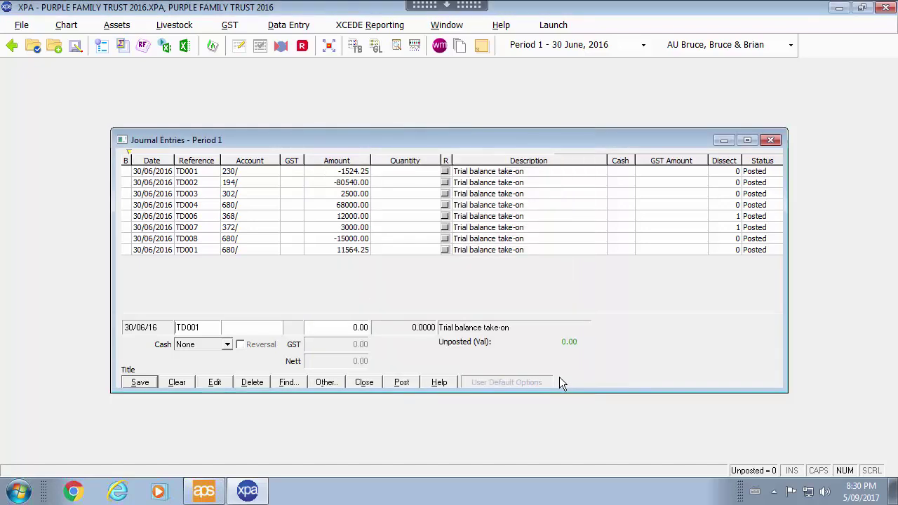
pyautogui.click(770, 140)
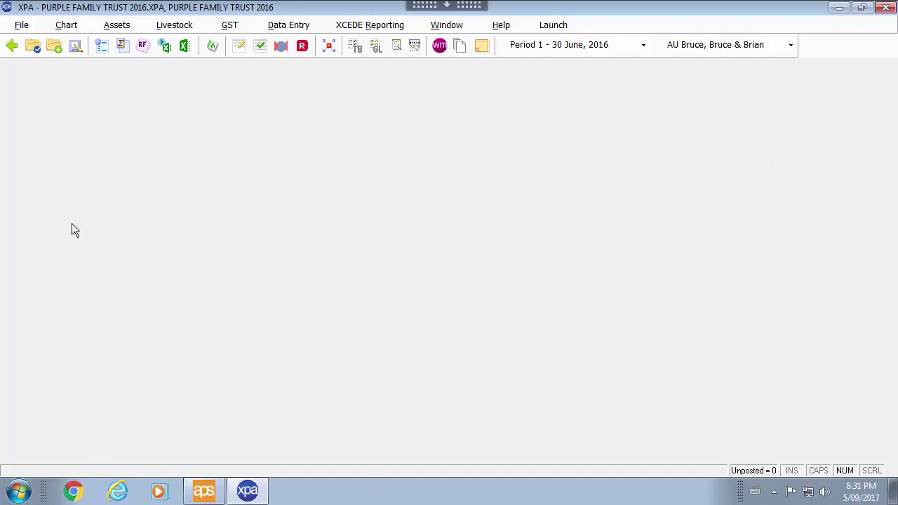